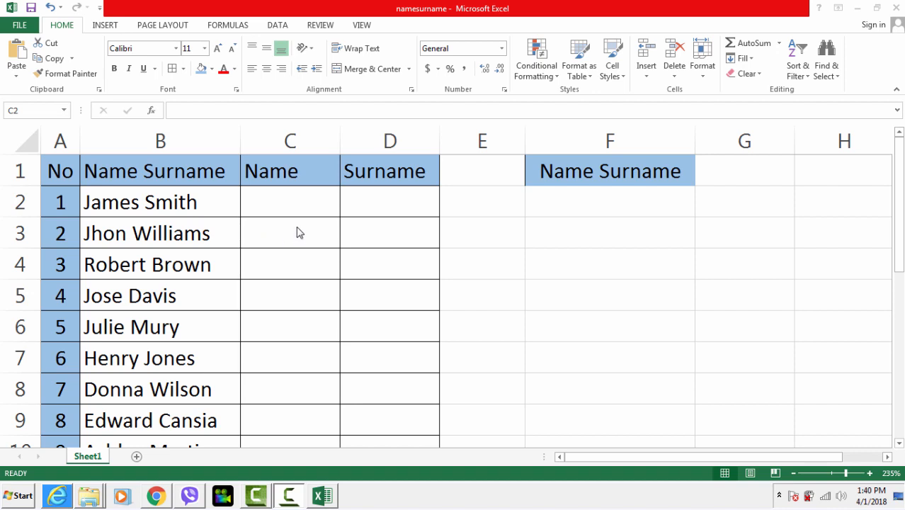
Look over the full names in column B and the empty Name and Surname columns beside them
left_click(142, 209)
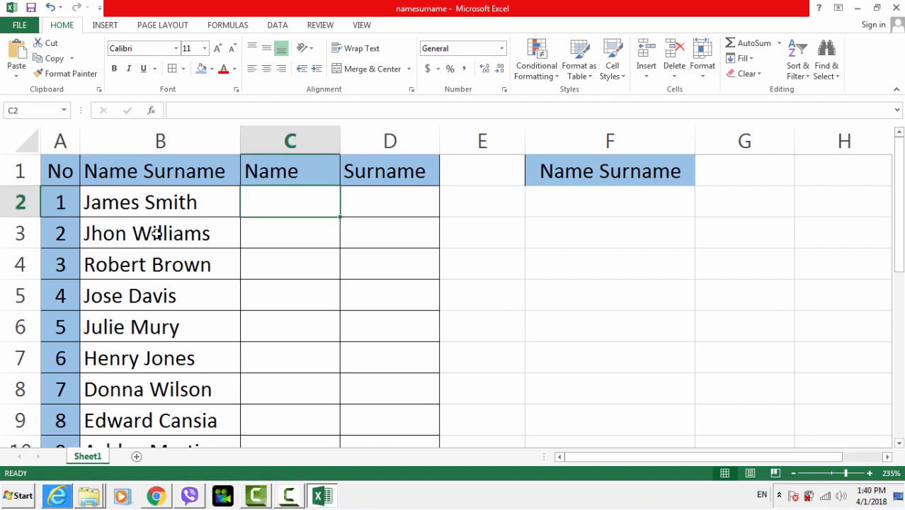
left_click(151, 232)
key("Down")
key("Down")
left_click(259, 211)
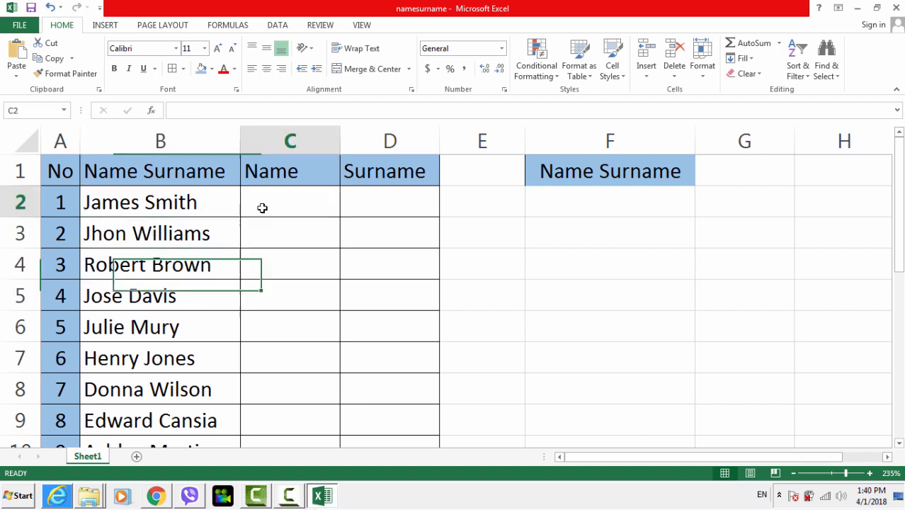
left_click(161, 205)
left_click(284, 208)
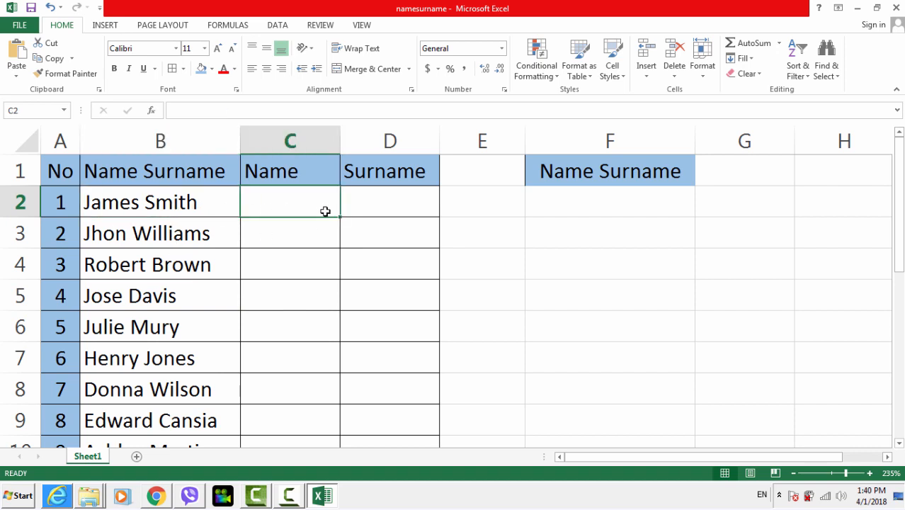
scroll(287, 243, "down", 2)
scroll(287, 244, "up", 2)
left_click(360, 201)
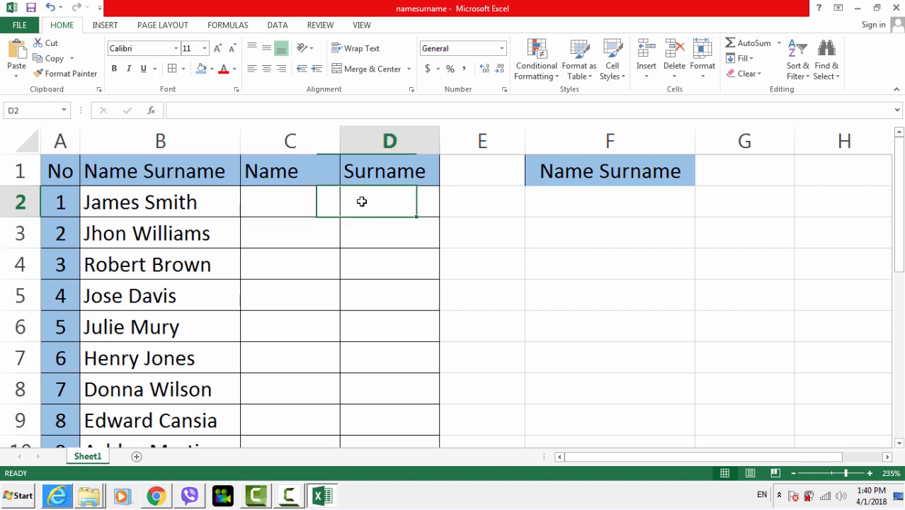
left_click(309, 202)
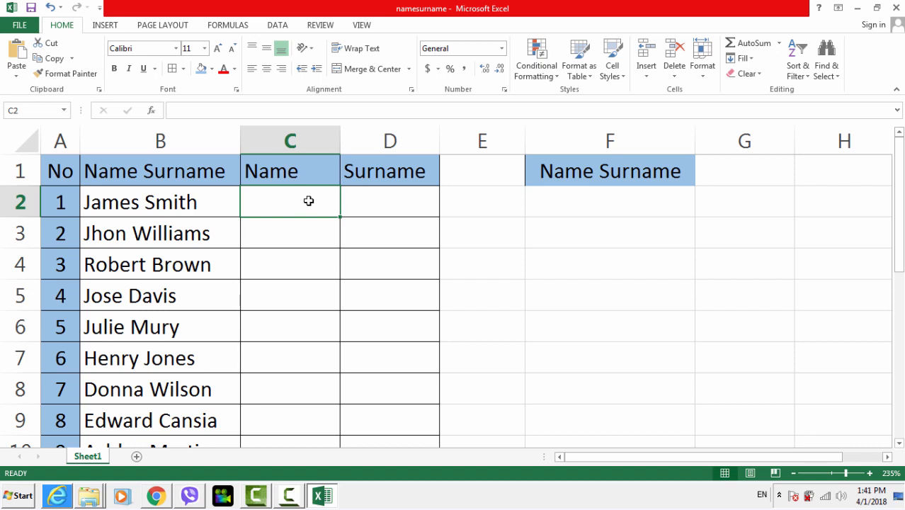
type("=")
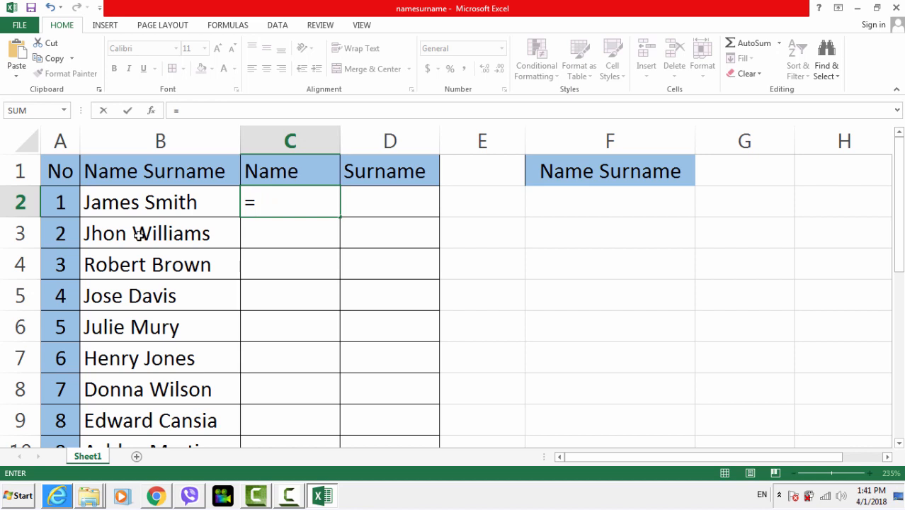
type("left")
key("Tab")
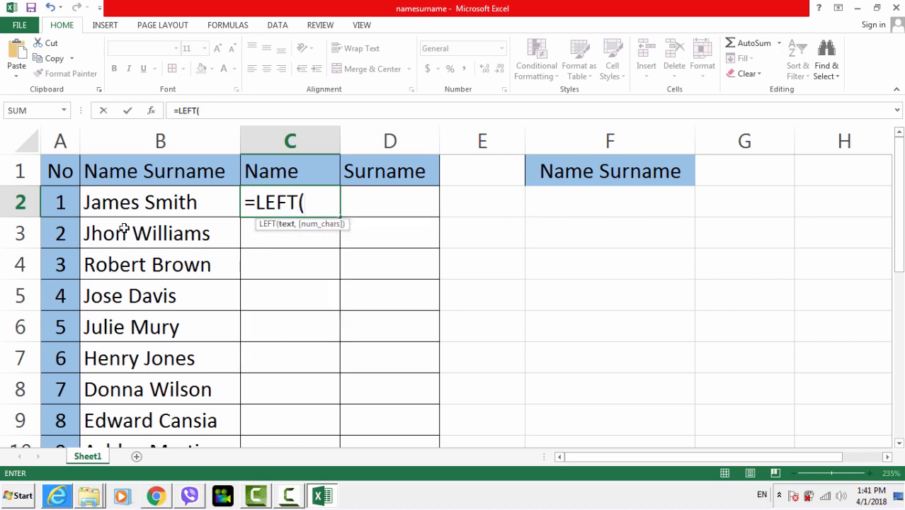
left_click(128, 204)
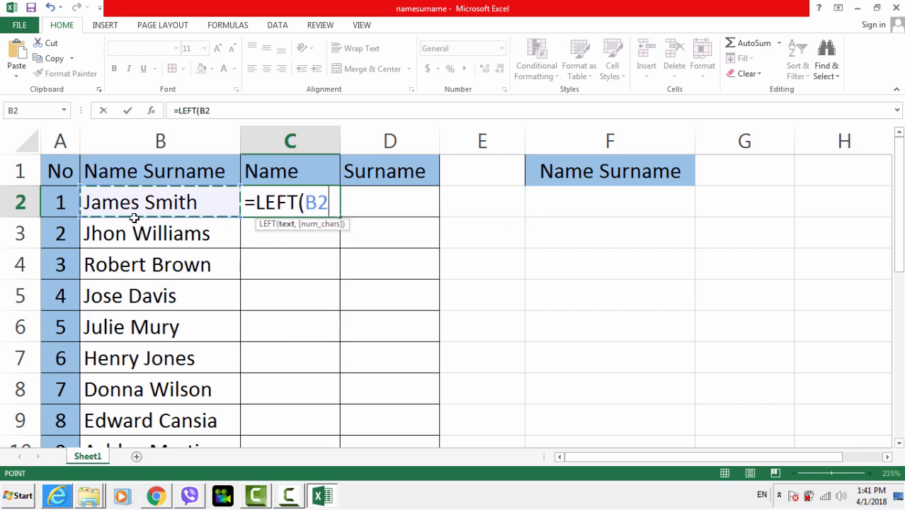
type(",")
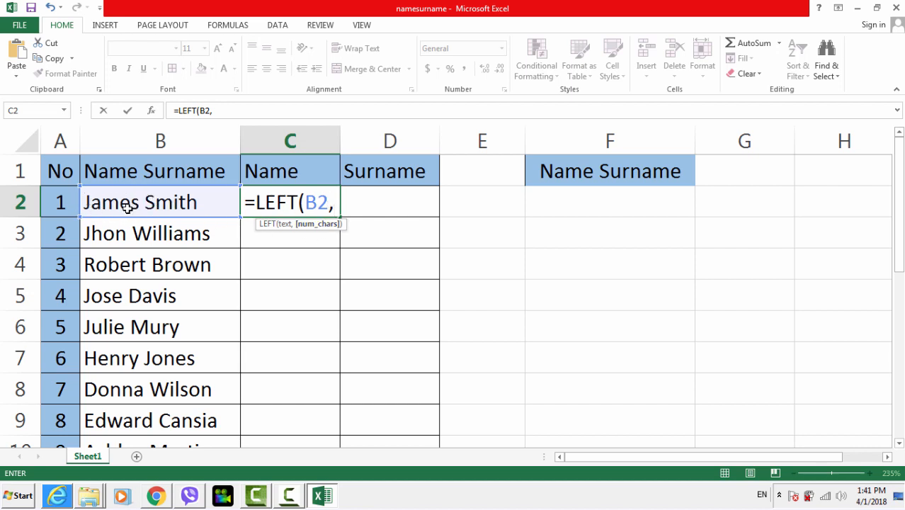
key("BackSpace")
key("Escape")
Enter the formula =FIND(" ",B2) in E2 to locate the space in the first full name
left_click(501, 209)
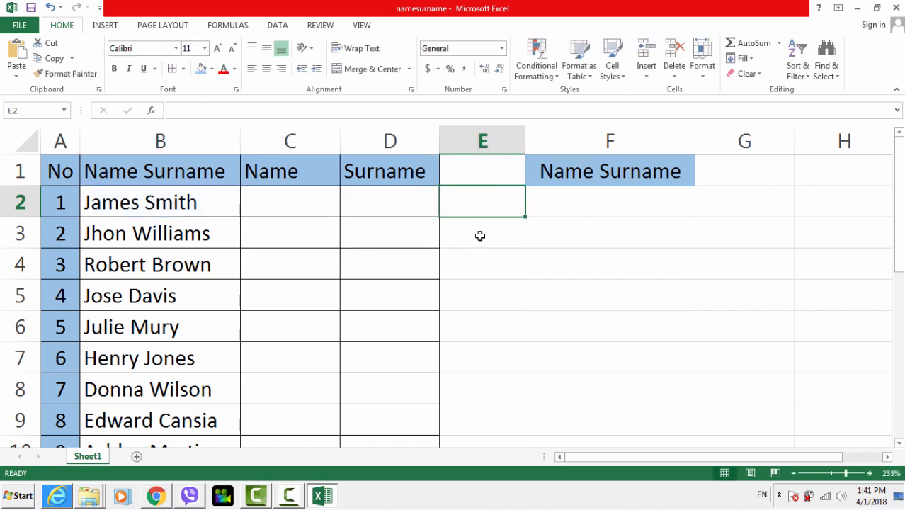
type("=")
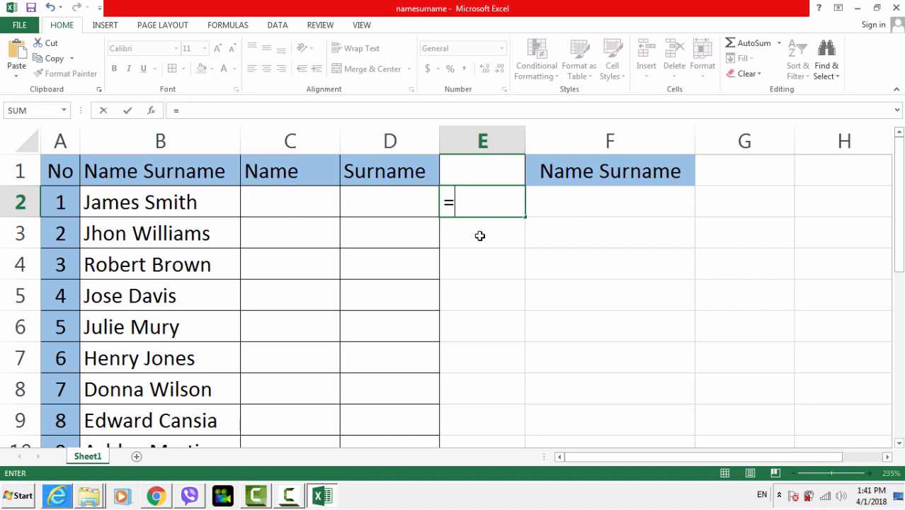
type("find")
key("Tab")
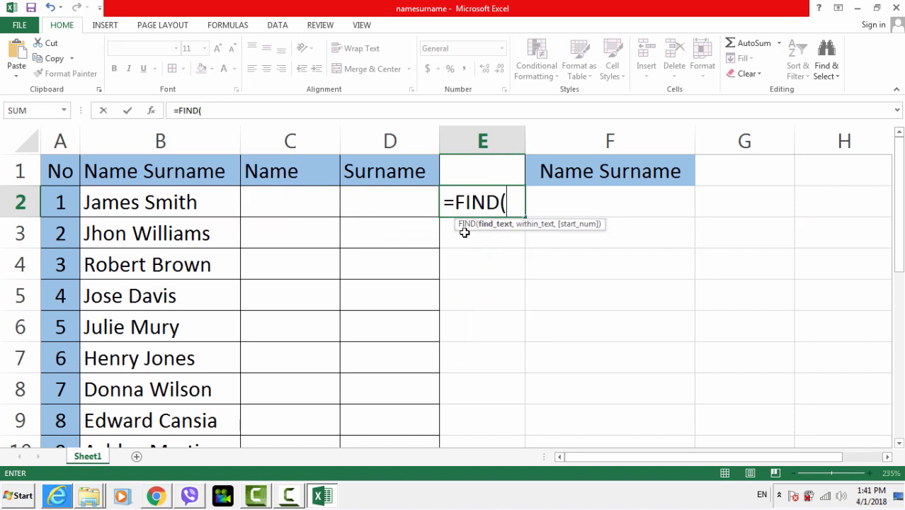
type("\" \",")
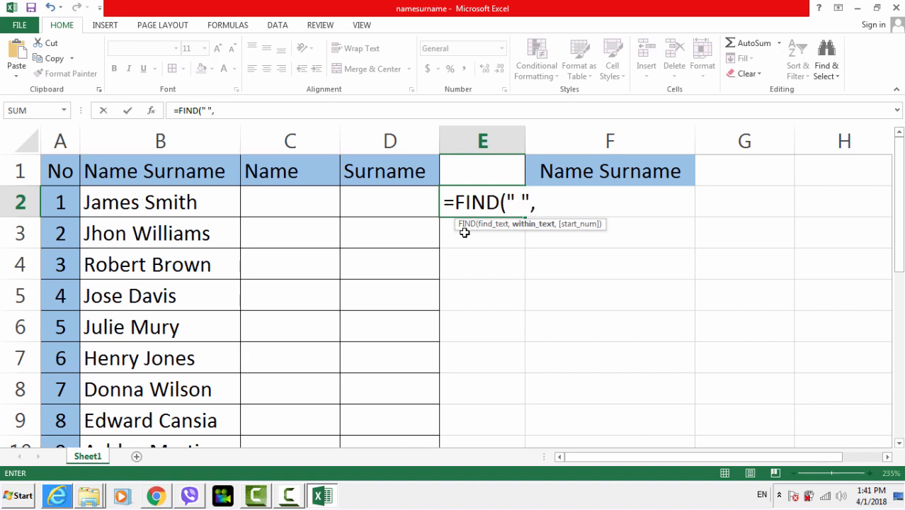
left_click(182, 204)
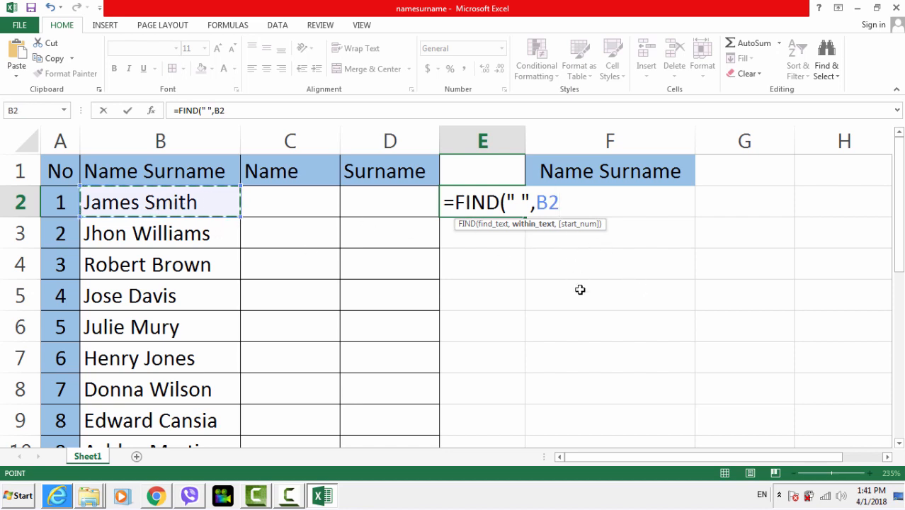
key("Return")
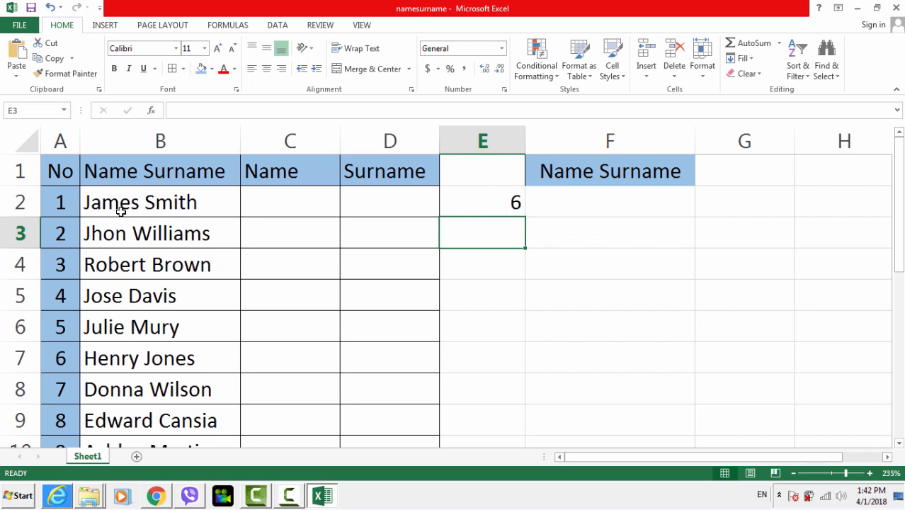
Subtract 1 in the E2 formula so that it reads =FIND(" ",B2)-1
left_click(497, 202)
double_click(505, 204)
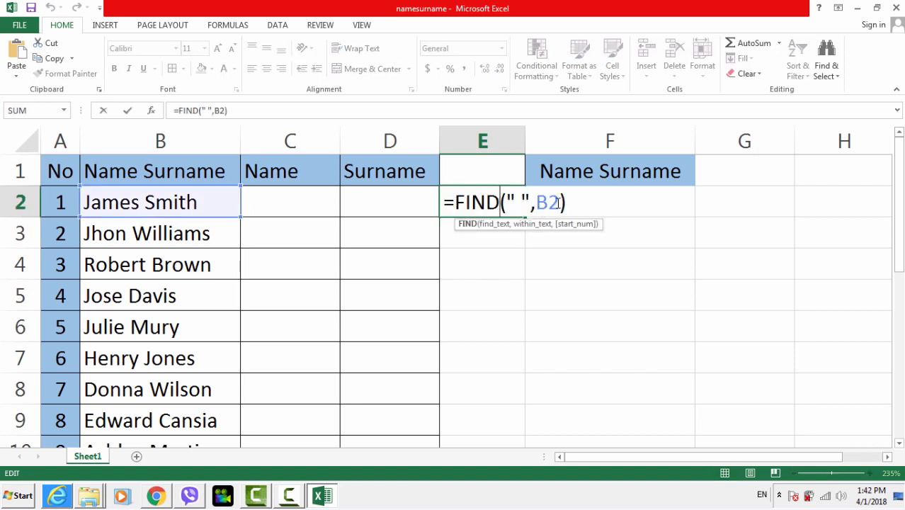
left_click(572, 202)
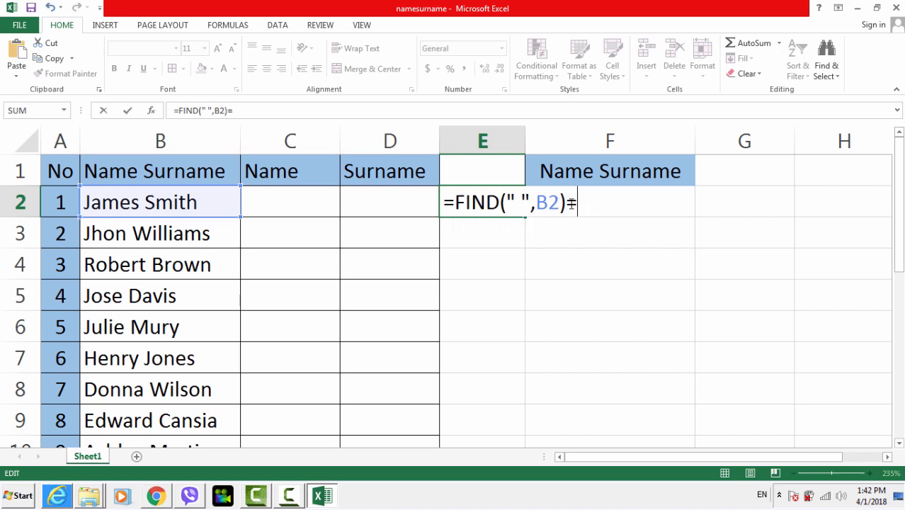
type("-1")
key("Return")
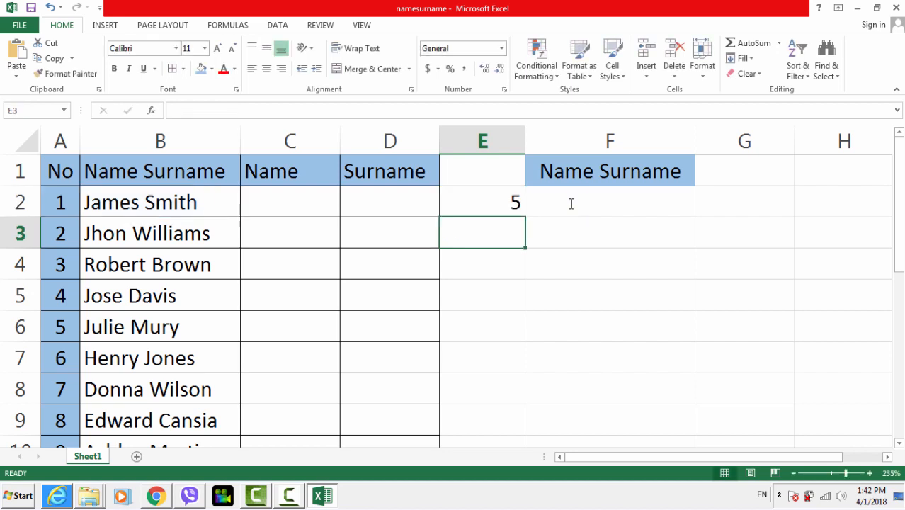
left_click(518, 199)
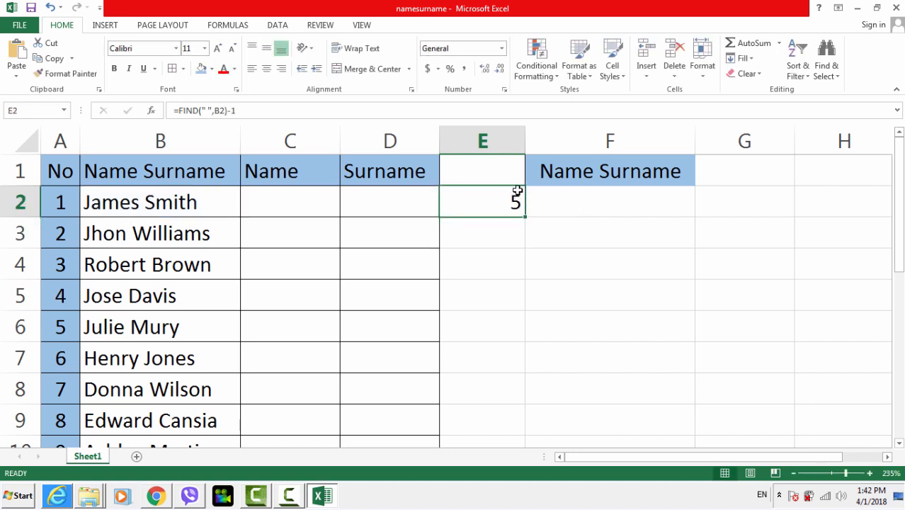
left_click(233, 111)
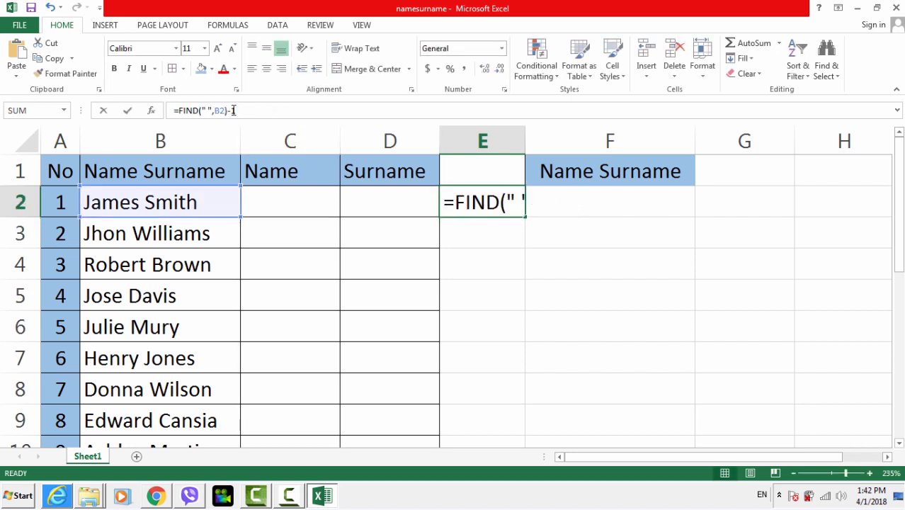
left_click_drag(233, 110, 187, 104)
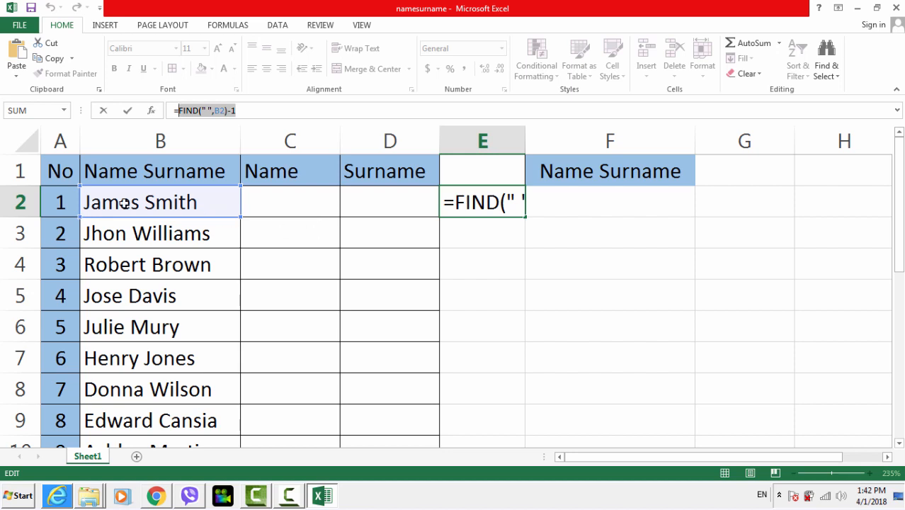
key("Return")
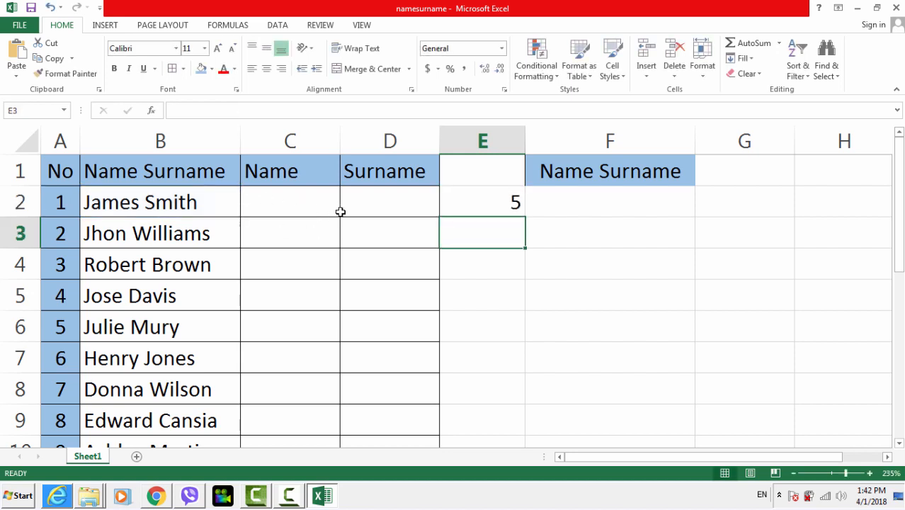
Extract the first name in C2 with the formula =LEFT(B2,FIND(" ",B2)-1), accepting the suggested closing parenthesis
left_click(327, 205)
type("=")
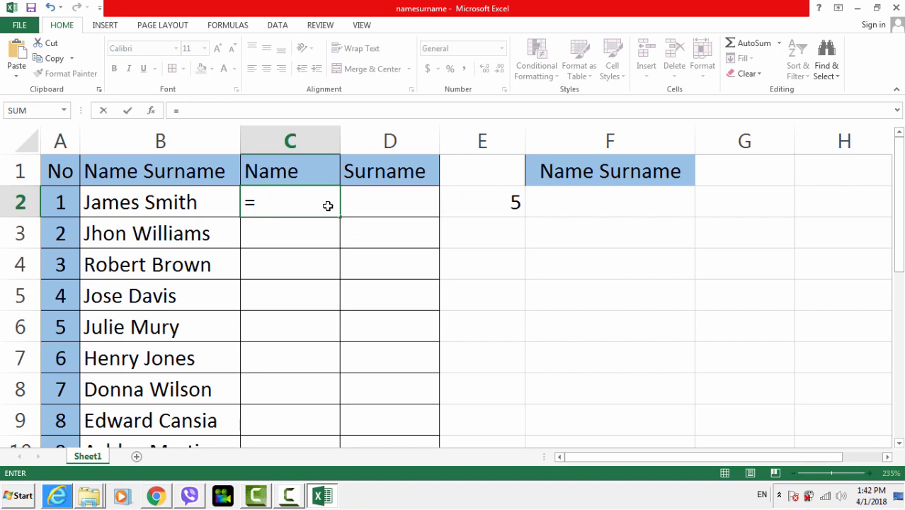
type("left")
key("Tab")
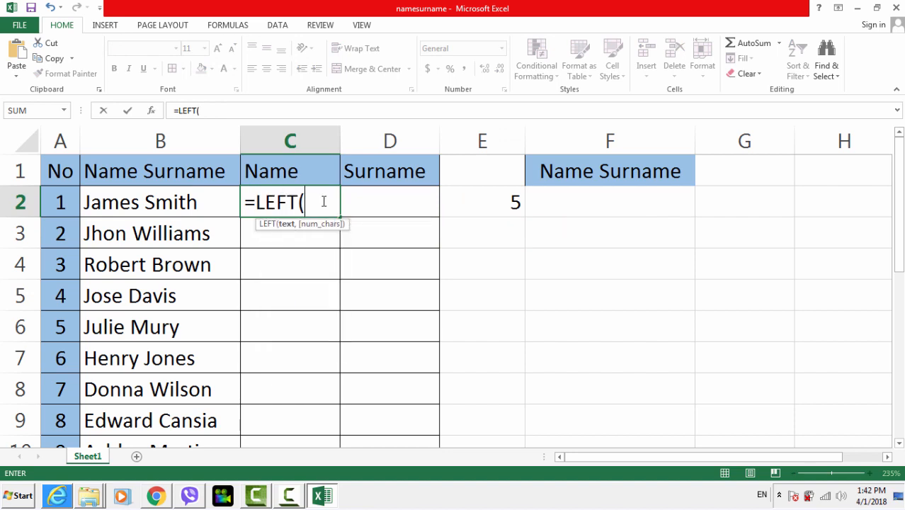
left_click(139, 203)
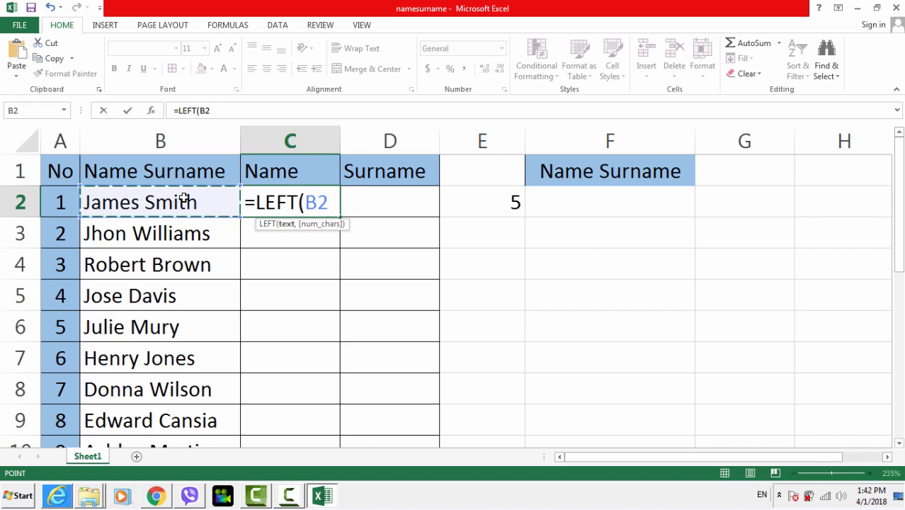
type(",")
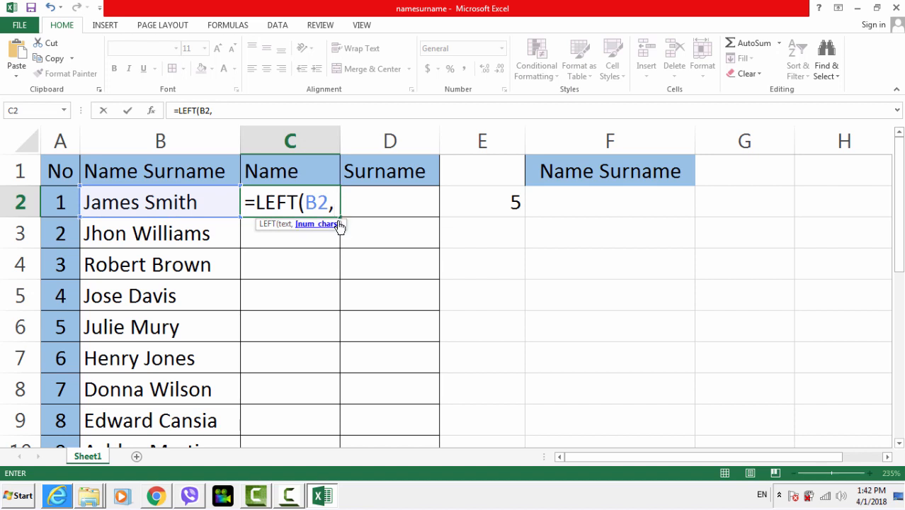
type("find")
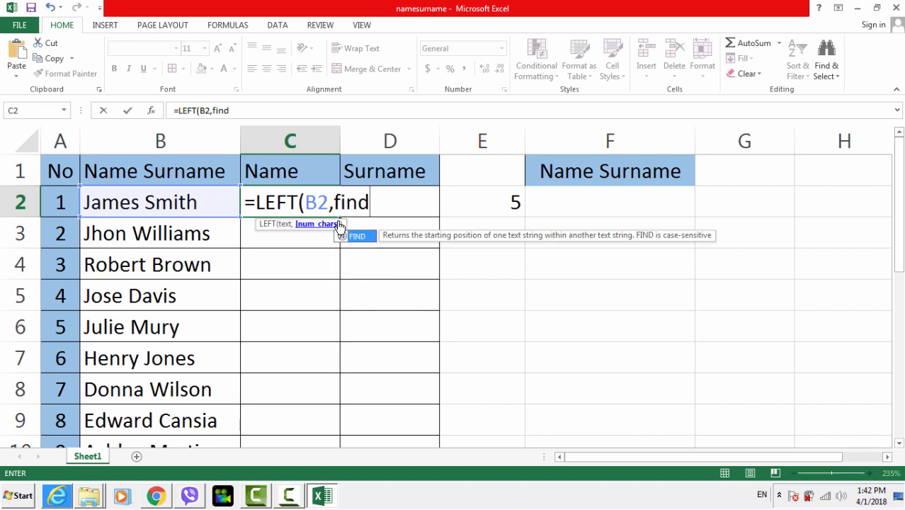
key("Tab")
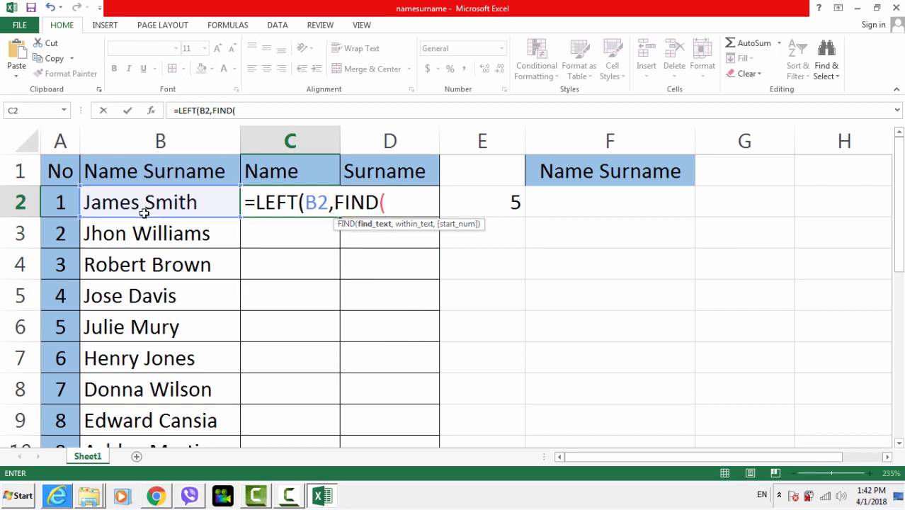
type("\"")
type("\",")
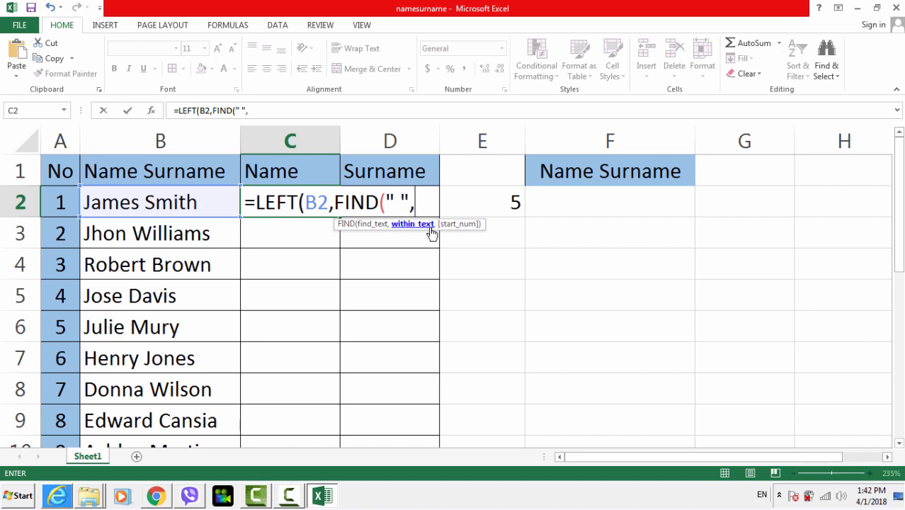
left_click(182, 203)
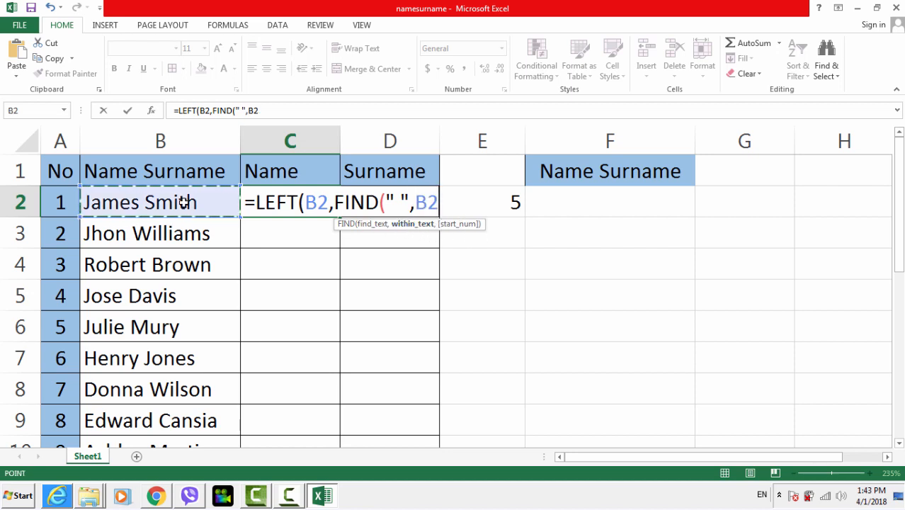
type("(")
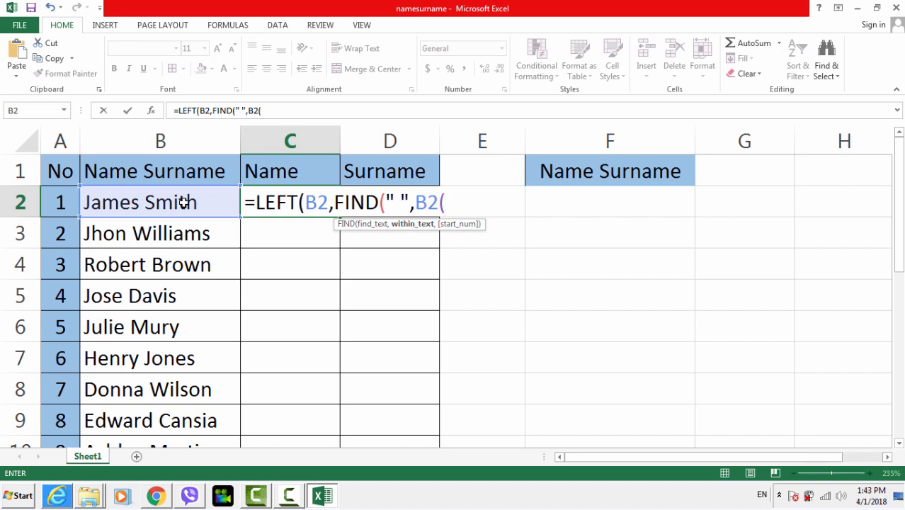
key("BackSpace")
type(")-1")
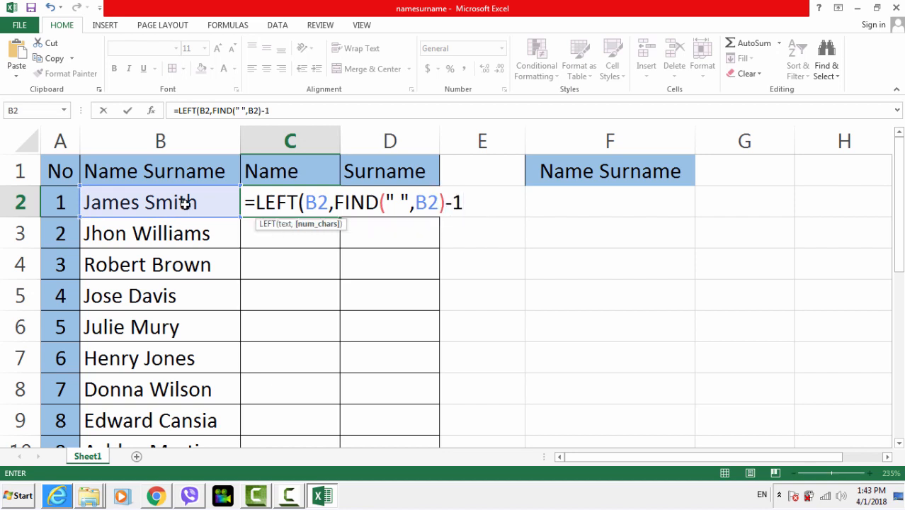
key("Return")
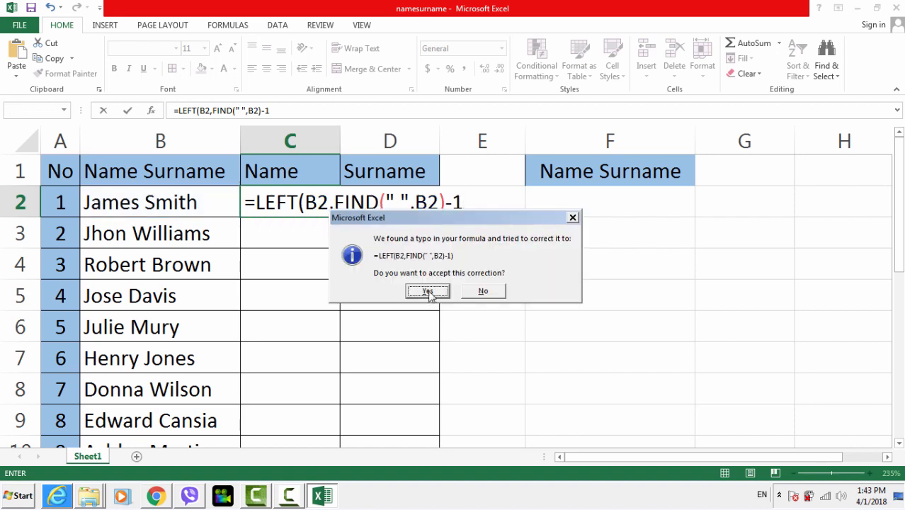
left_click(428, 292)
Examine the parts of the C2 formula, comparing the FIND expression and its -1 with the full name in B2
left_click(296, 205)
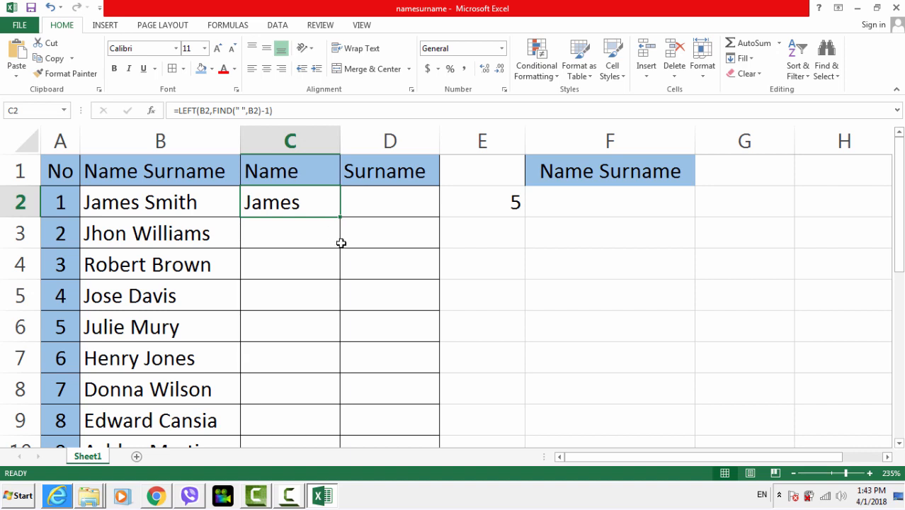
double_click(313, 207)
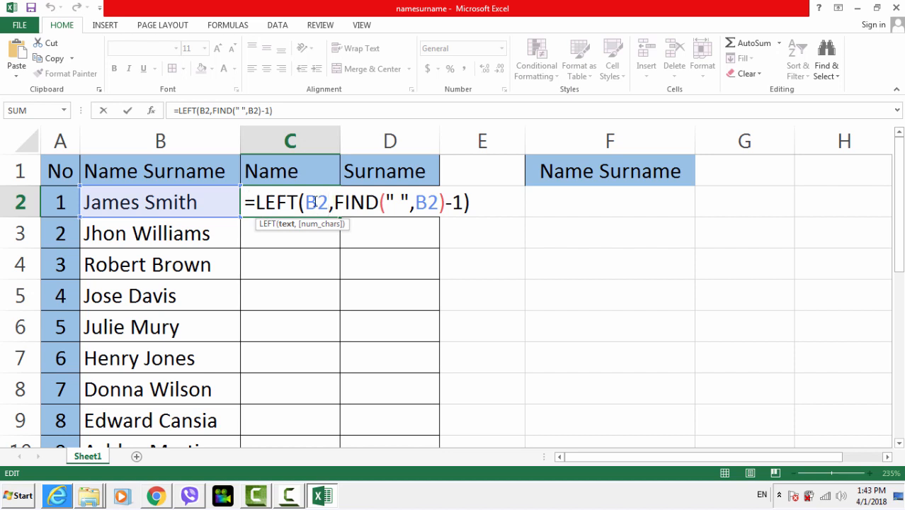
left_click_drag(336, 204, 464, 203)
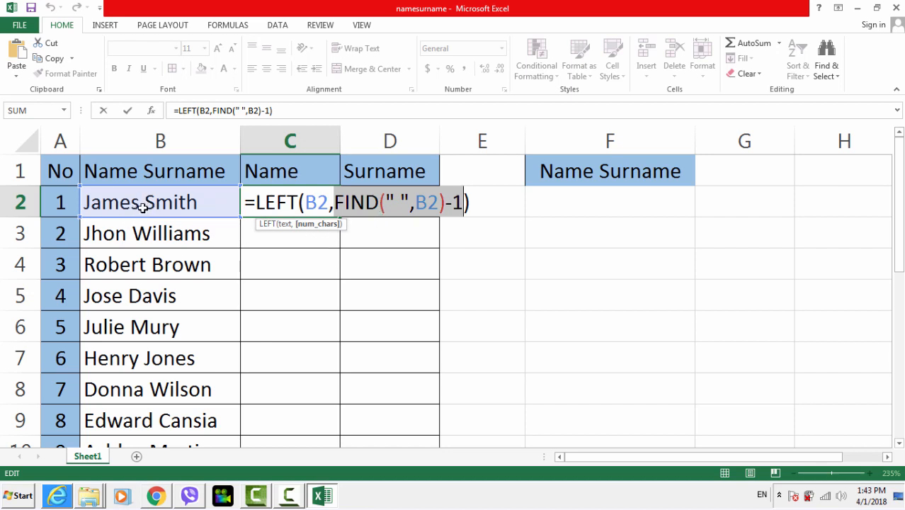
left_click(336, 203)
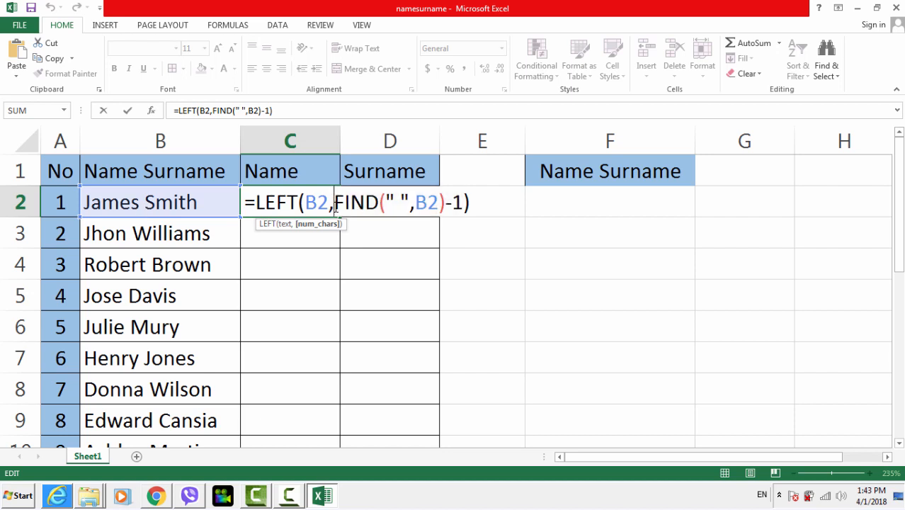
left_click_drag(335, 203, 444, 204)
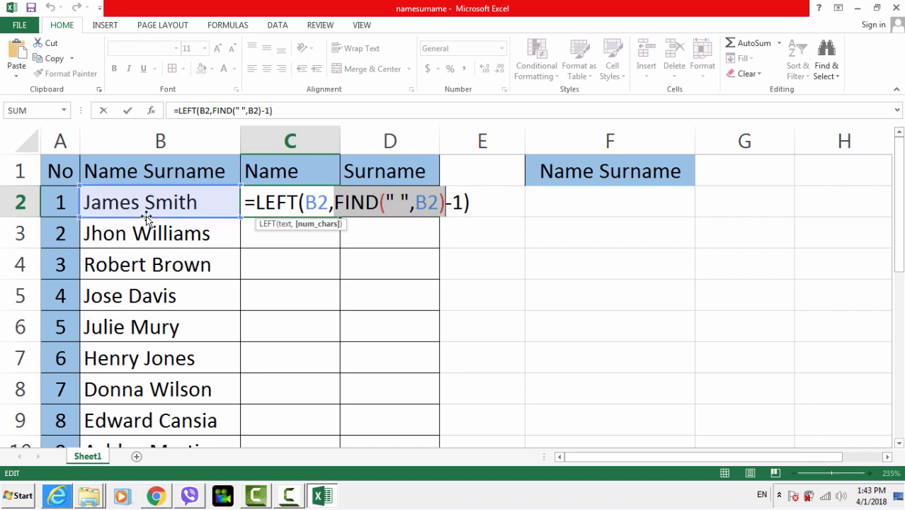
left_click(459, 205)
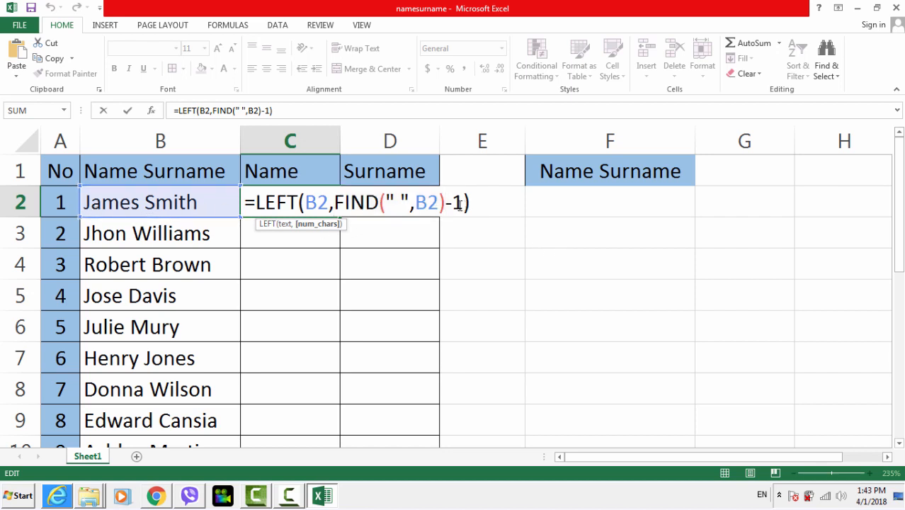
left_click_drag(459, 204, 449, 204)
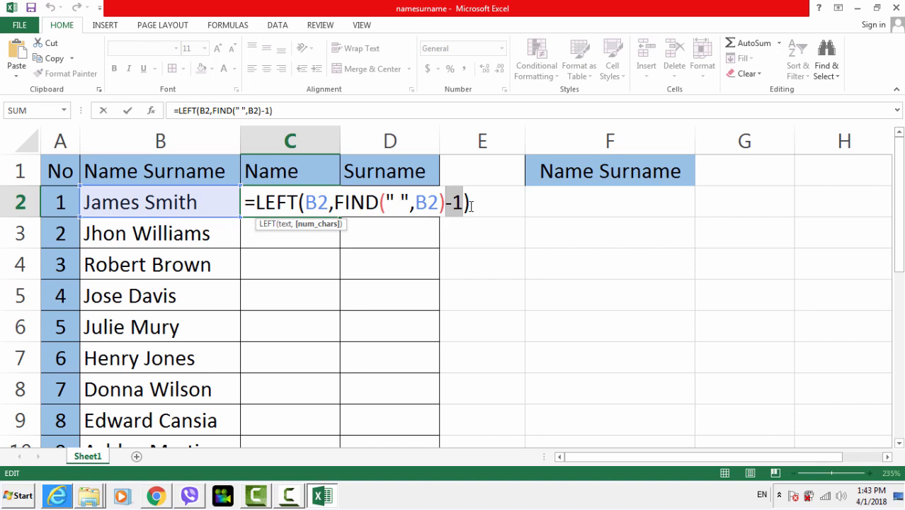
left_click_drag(467, 204, 336, 201)
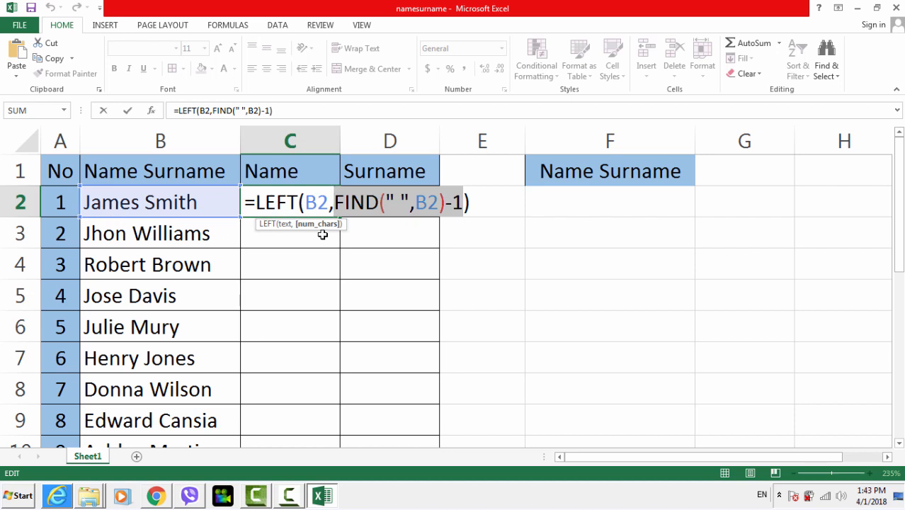
key("Return")
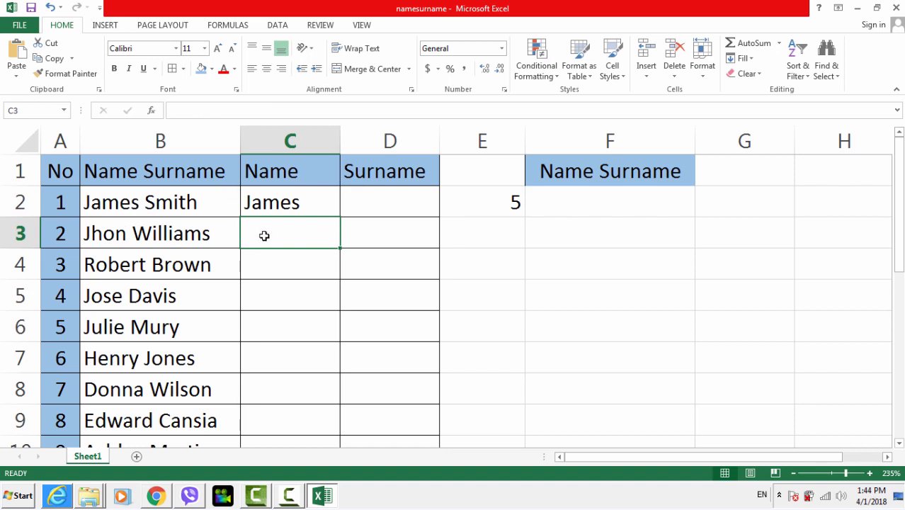
Fill the first-name formula from C2 down to C10 and check the extracted names
left_click(293, 203)
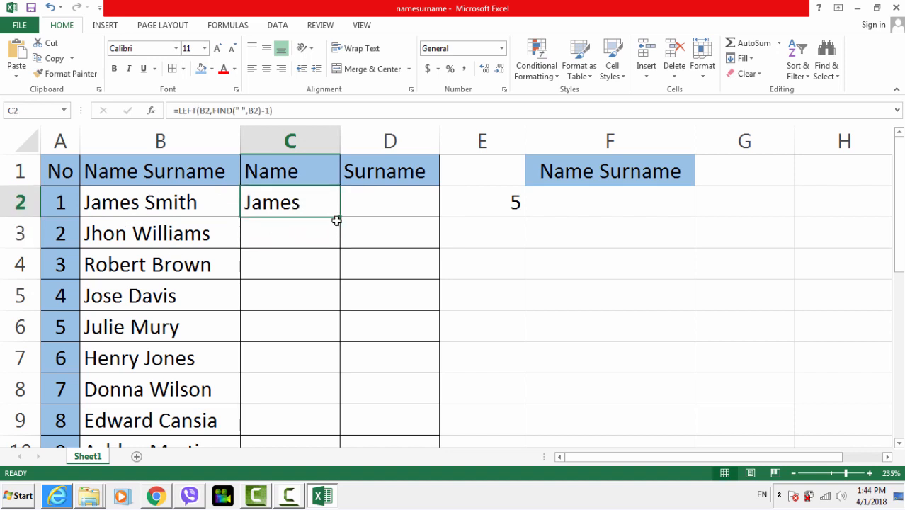
left_click_drag(340, 218, 343, 455)
left_click_drag(336, 395, 337, 396)
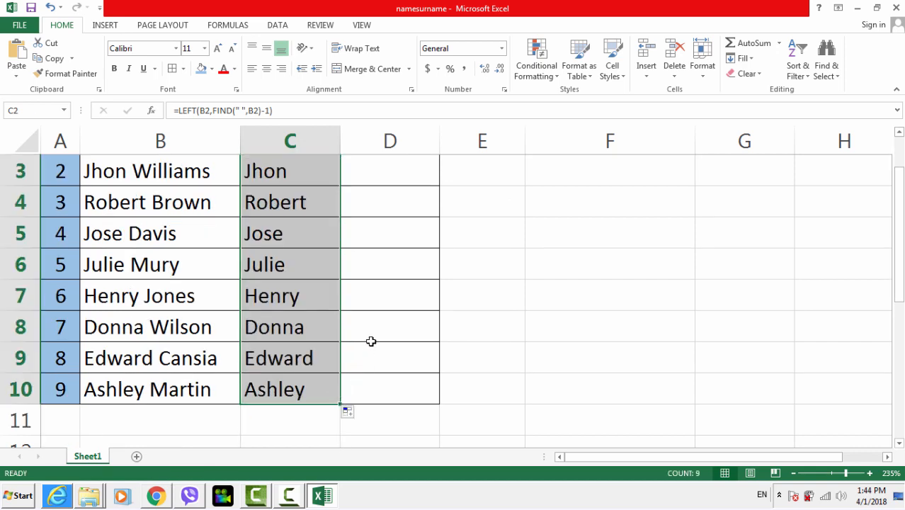
left_click(328, 313)
scroll(328, 313, "up", 1)
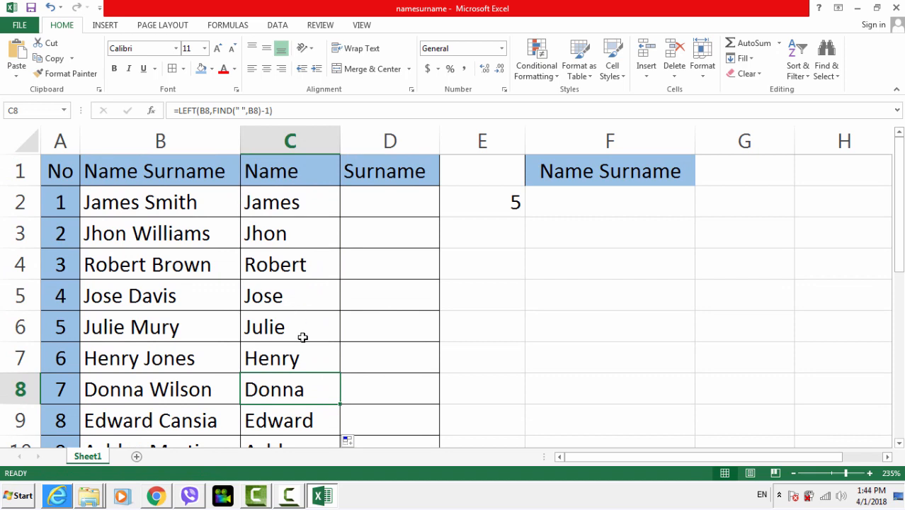
scroll(303, 337, "down", 1)
scroll(297, 347, "up", 1)
left_click(329, 208)
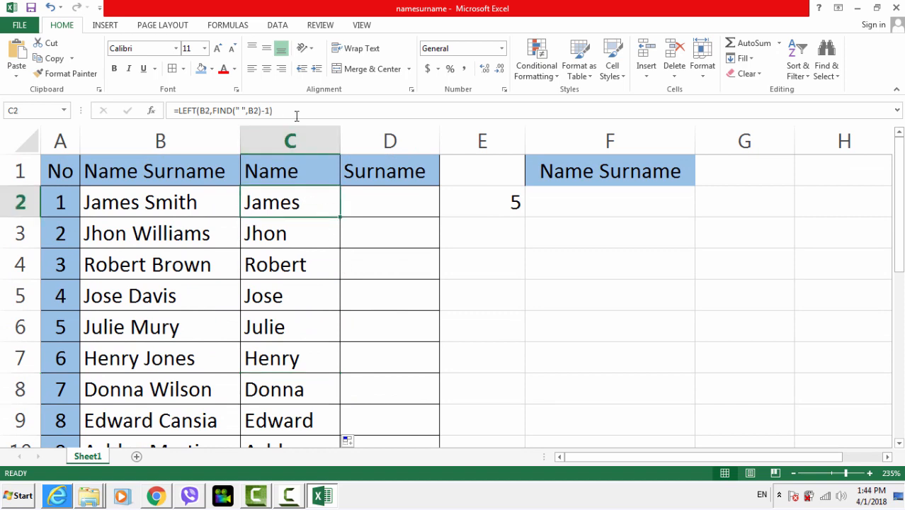
Extract the surname in D2 with the formula =RIGHT(B2,LEN(B2)-LEN(C2))
left_click(359, 211)
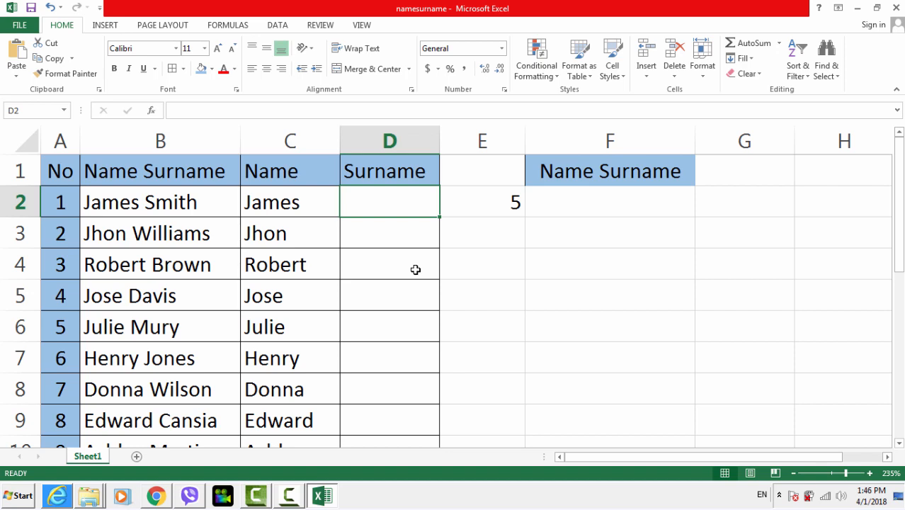
type("=")
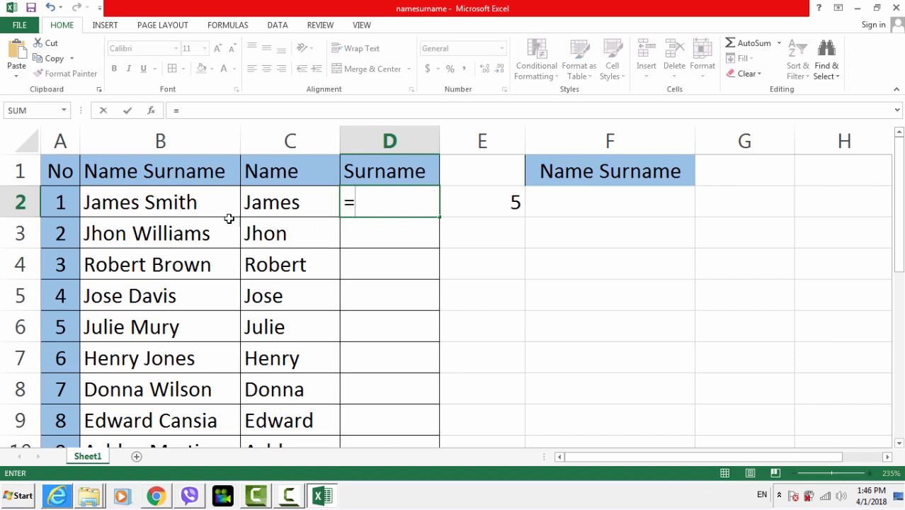
type("rig")
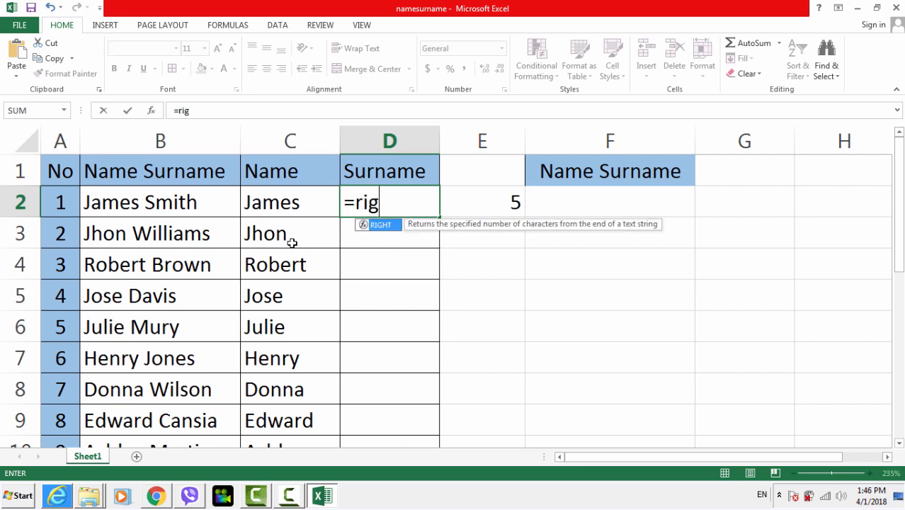
key("Tab")
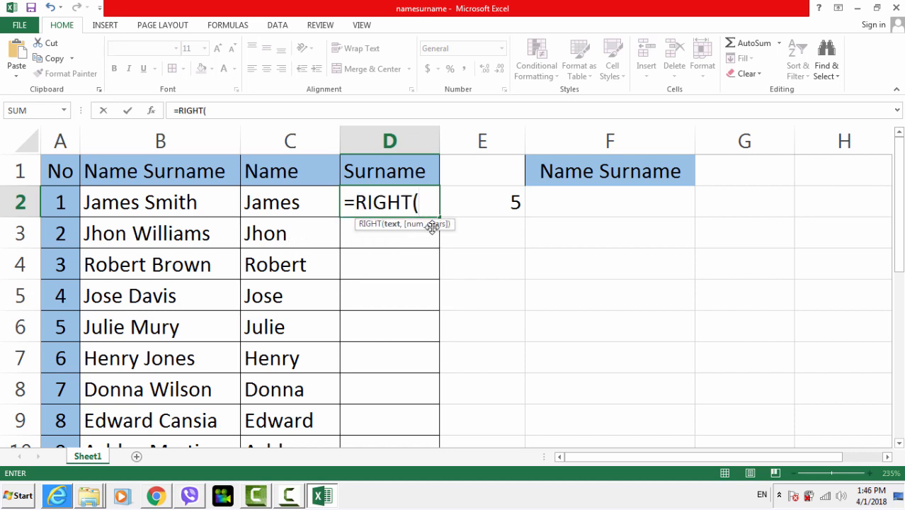
left_click(189, 204)
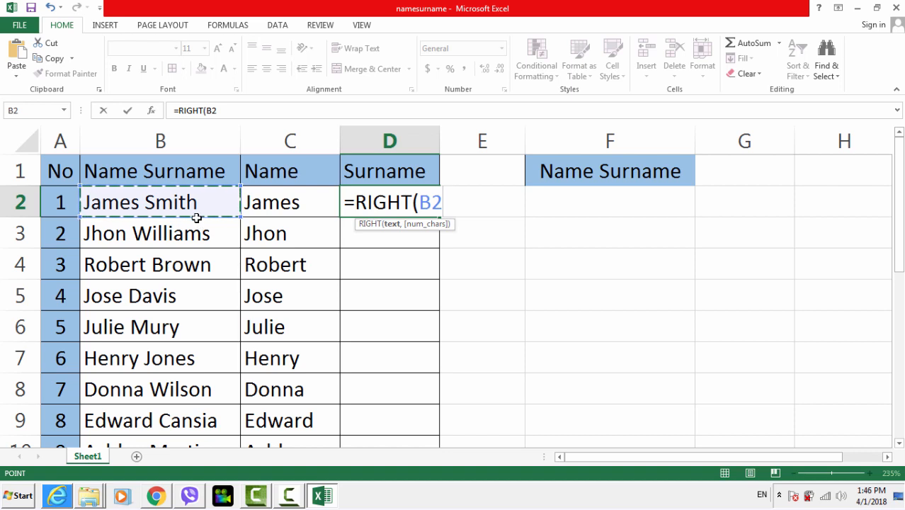
type(",")
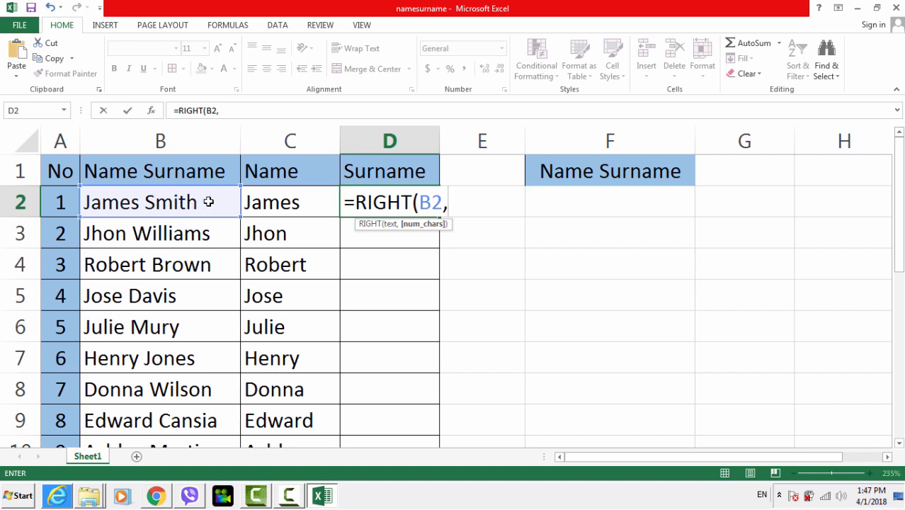
type("len")
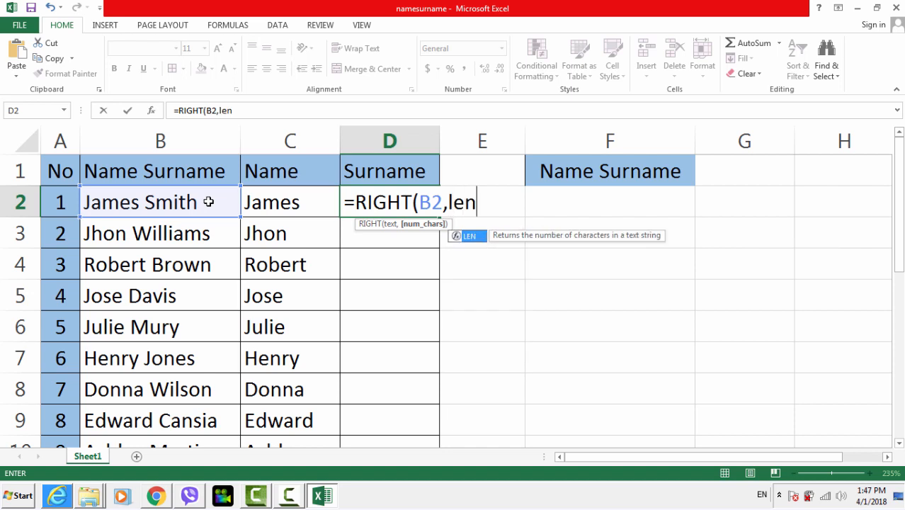
key("Tab")
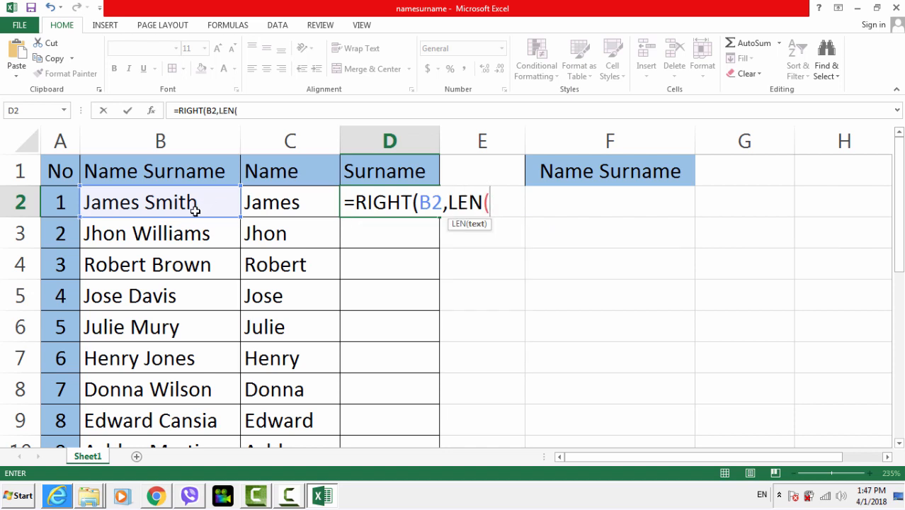
left_click(195, 209)
type(")")
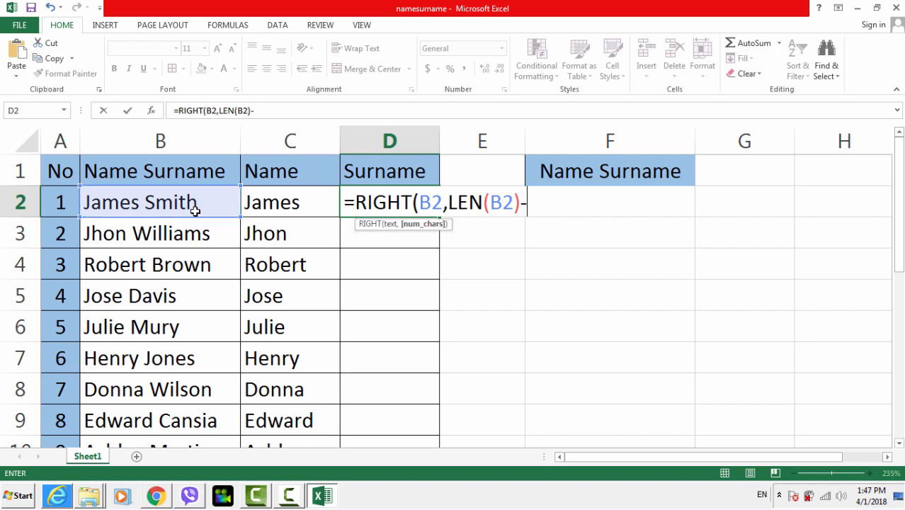
type("-")
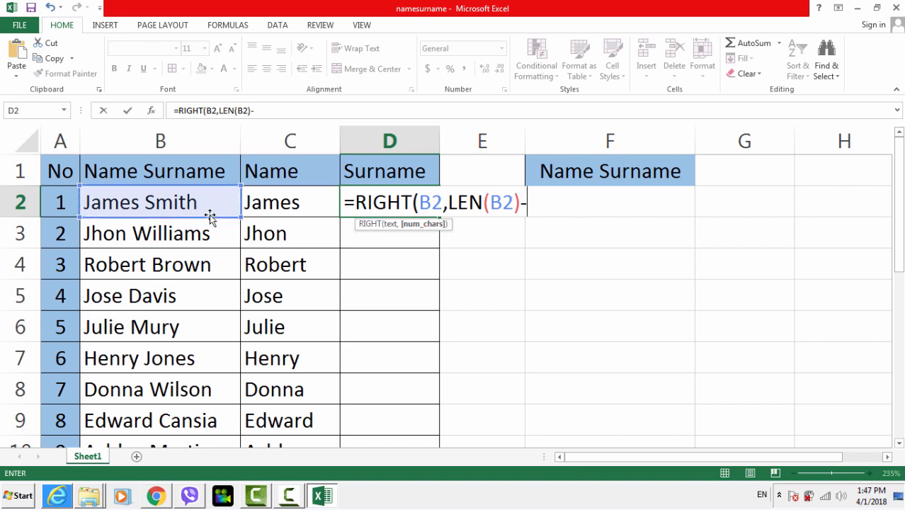
type("len")
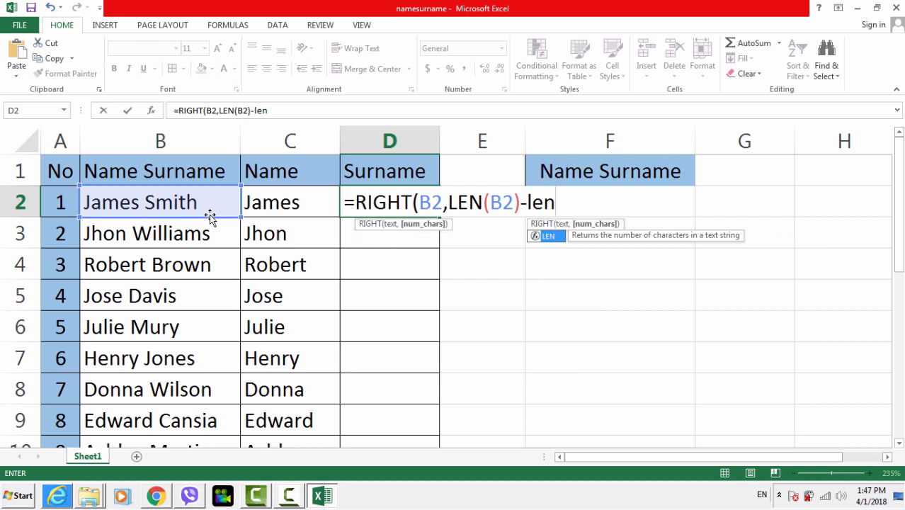
key("Tab")
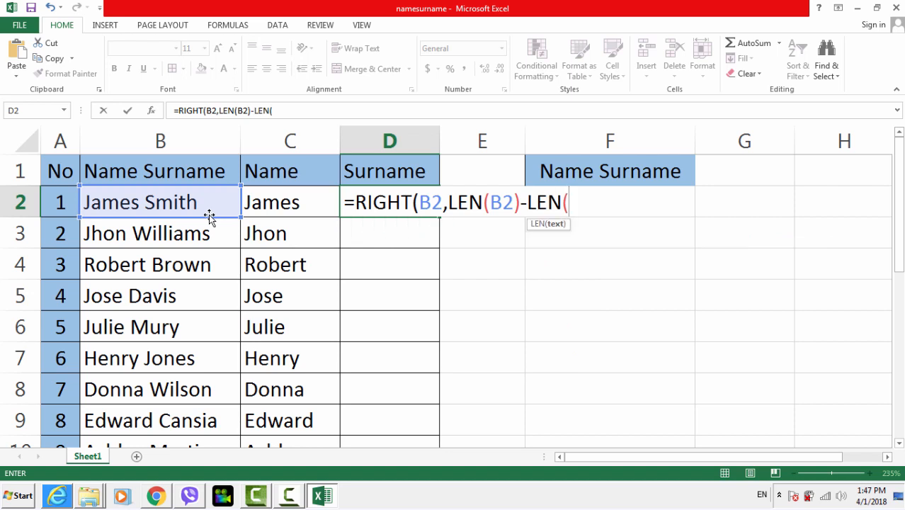
left_click(272, 203)
type("))")
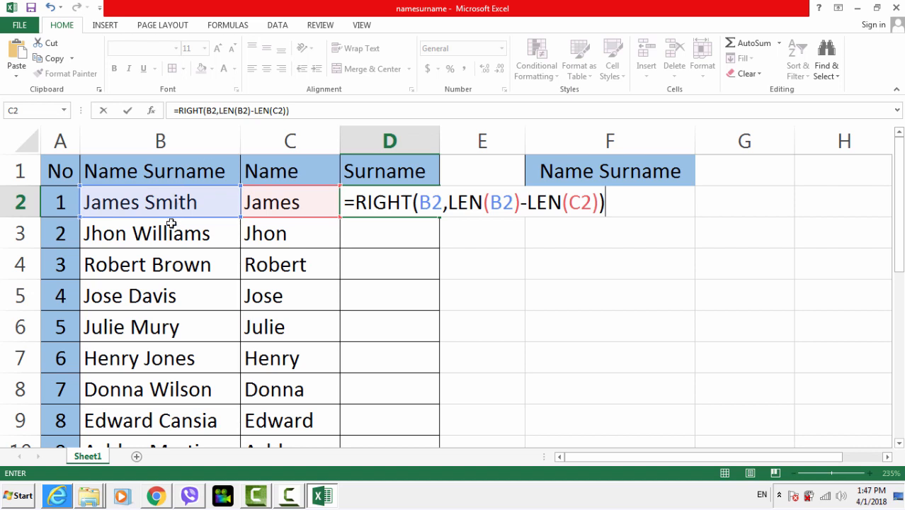
key("Return")
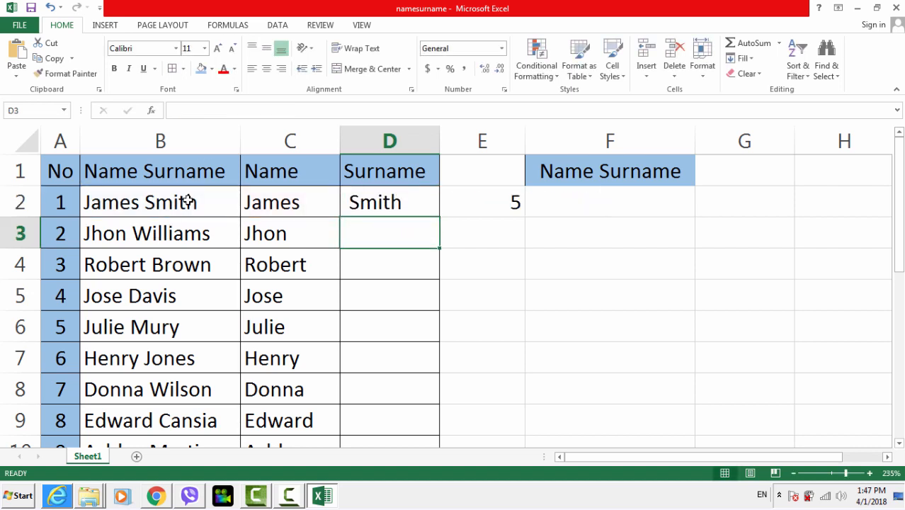
Fill the surname formula from D2 down to D10 and check the names against the surnames
left_click(415, 205)
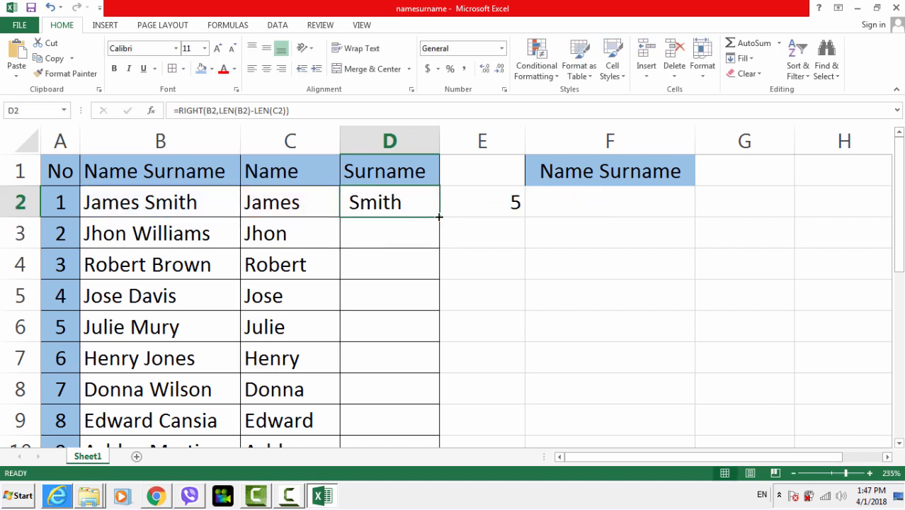
left_click_drag(439, 217, 450, 391)
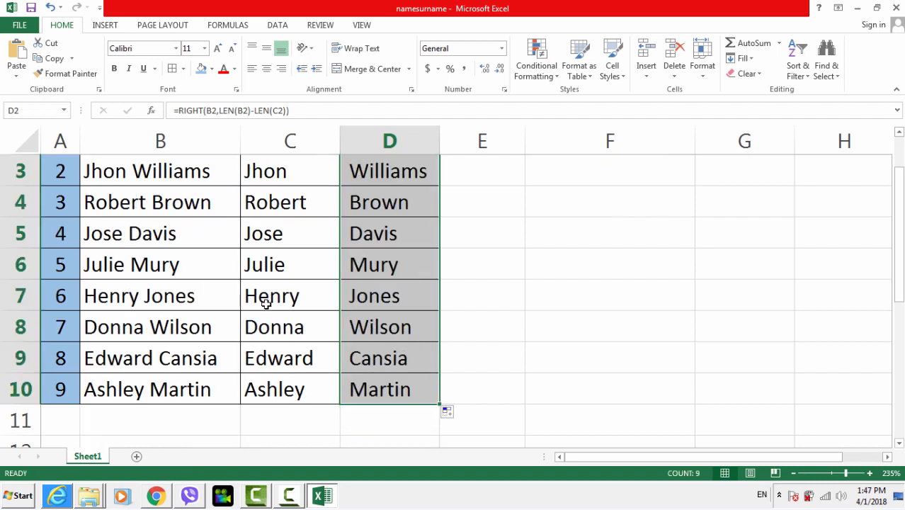
scroll(390, 299, "up", 1)
left_click(392, 277)
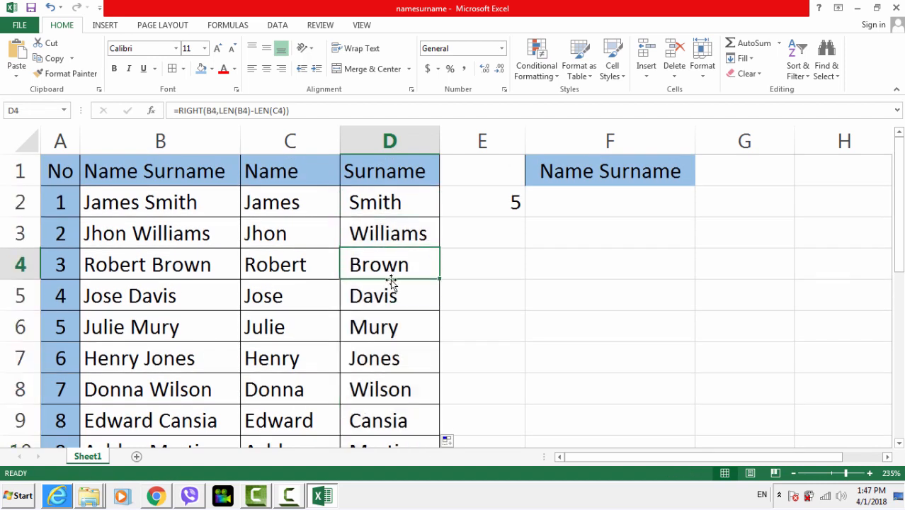
left_click(397, 326)
left_click_drag(310, 325, 402, 336)
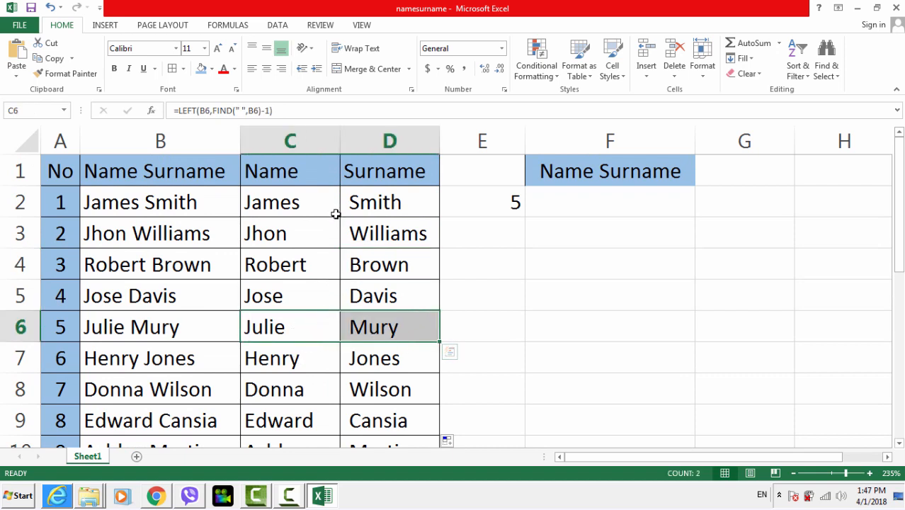
Join the first name and surname in F2 with the formula =CONCATENATE(C2," ",D2)
left_click(566, 208)
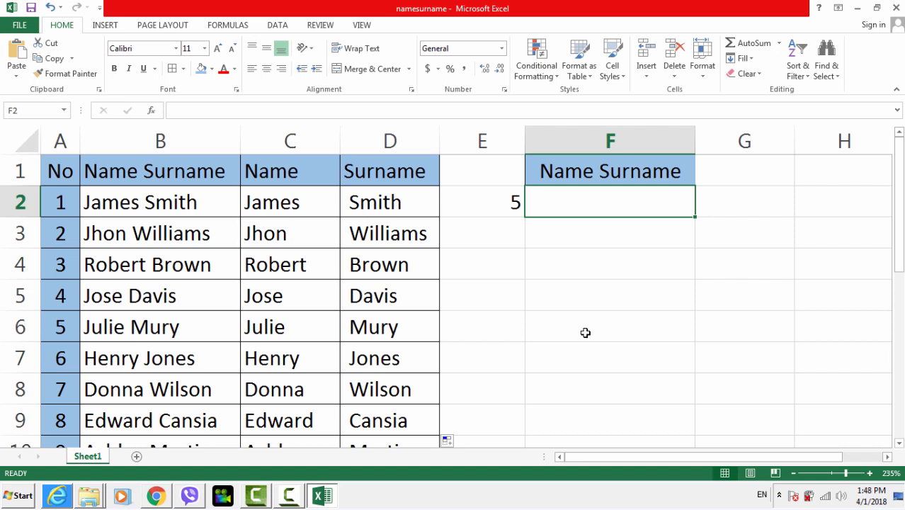
type("=")
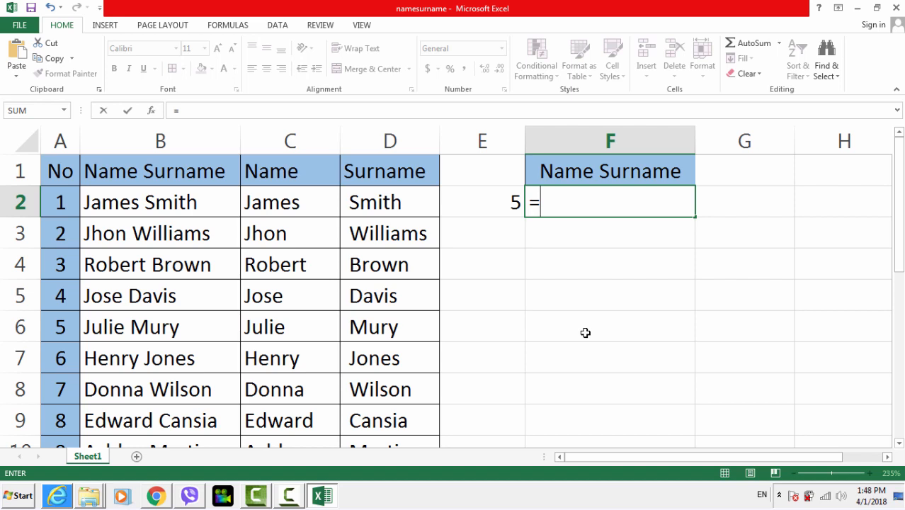
type("conta")
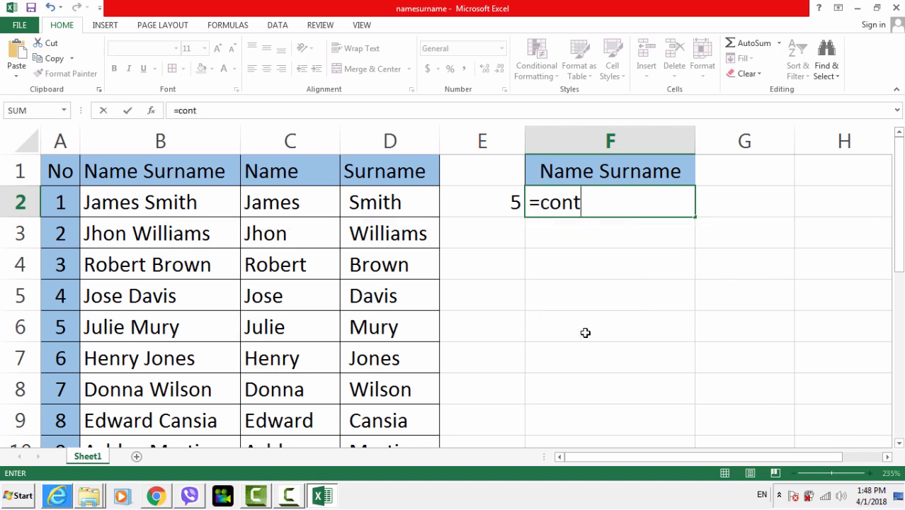
key("BackSpace")
key("BackSpace")
type("ca")
key("Tab")
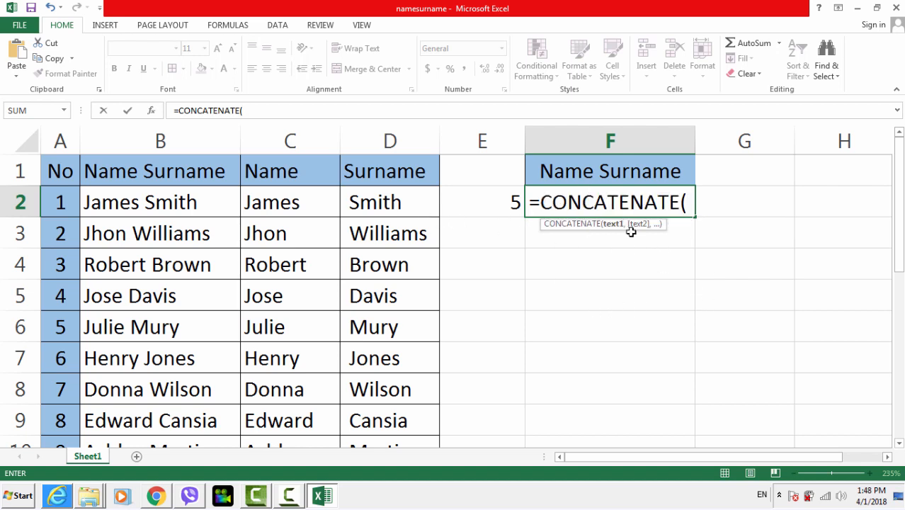
left_click(301, 203)
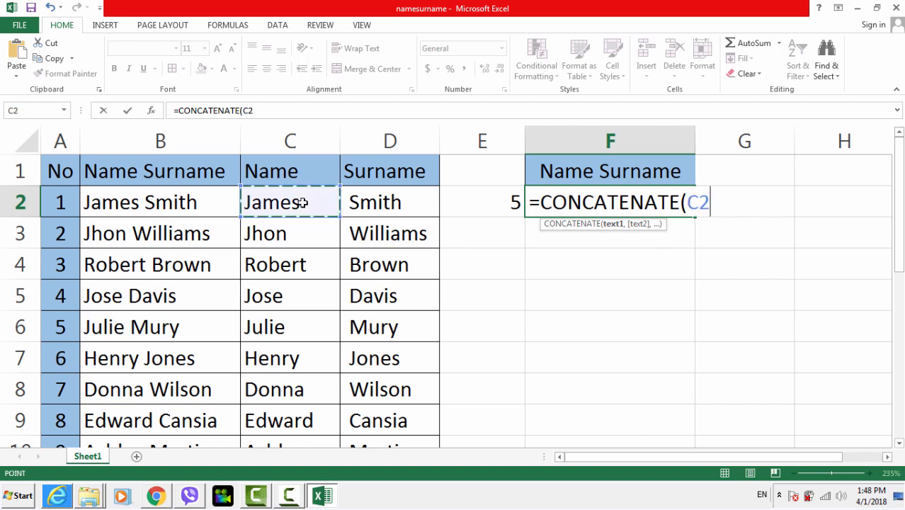
type(",")
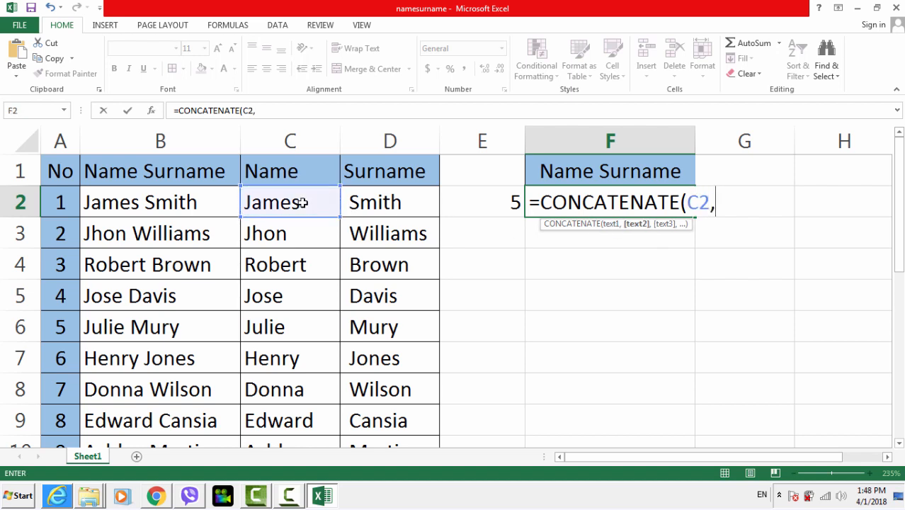
type("\" \"")
left_click(727, 202)
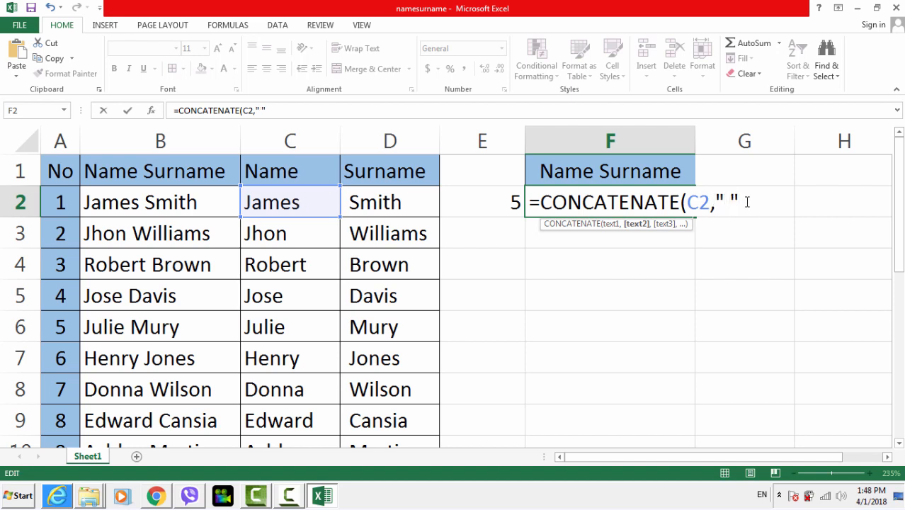
type(",")
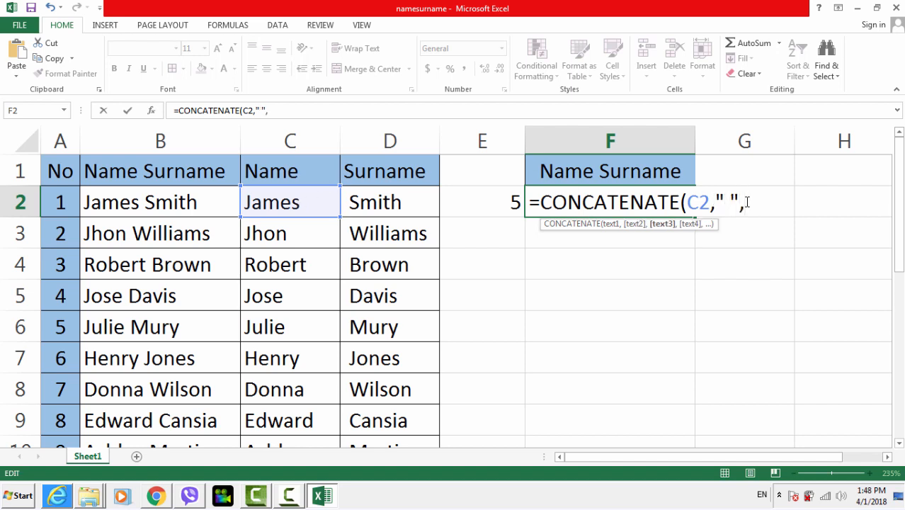
left_click(388, 210)
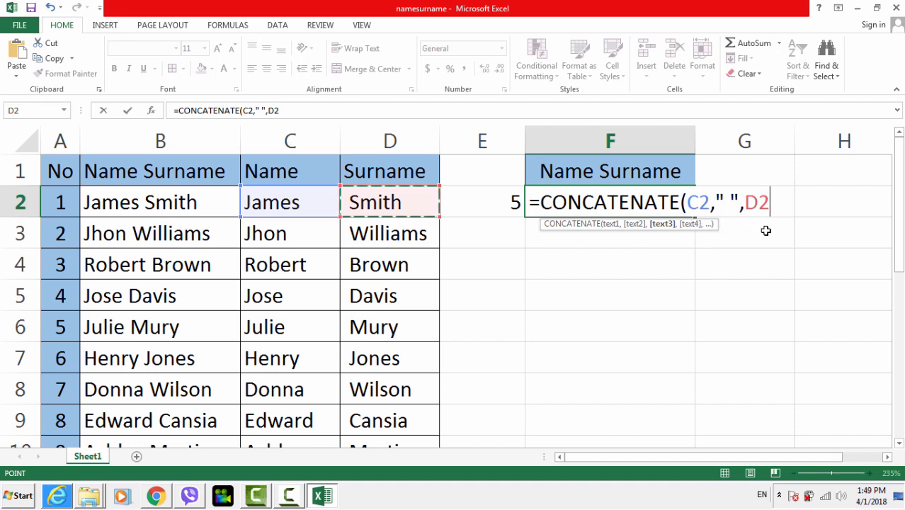
key("Return")
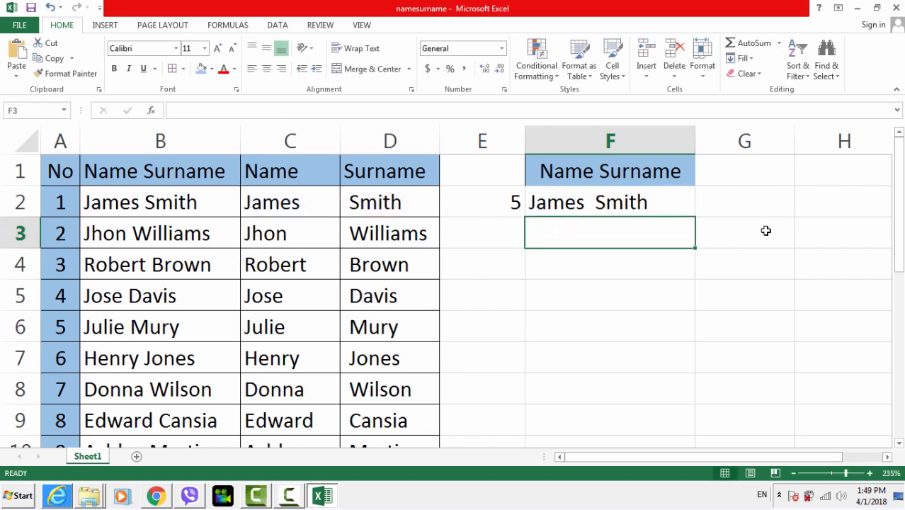
Fill the CONCATENATE formula from F2 down to F10 and check the joined names in column F
left_click(626, 204)
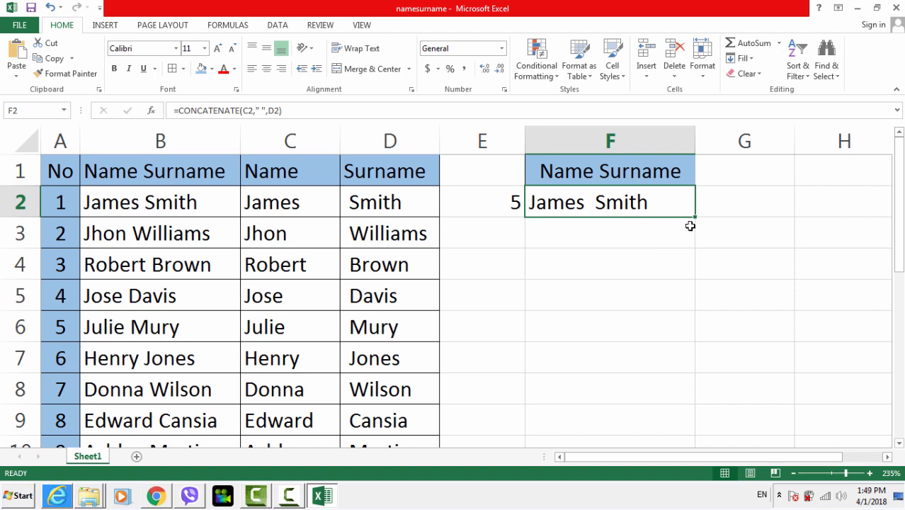
left_click_drag(694, 217, 689, 402)
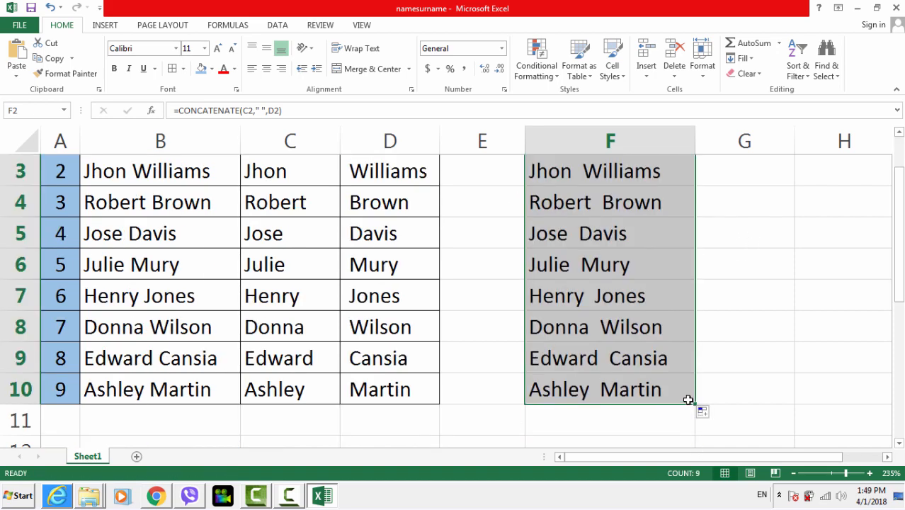
left_click(677, 340)
scroll(685, 346, "up", 1)
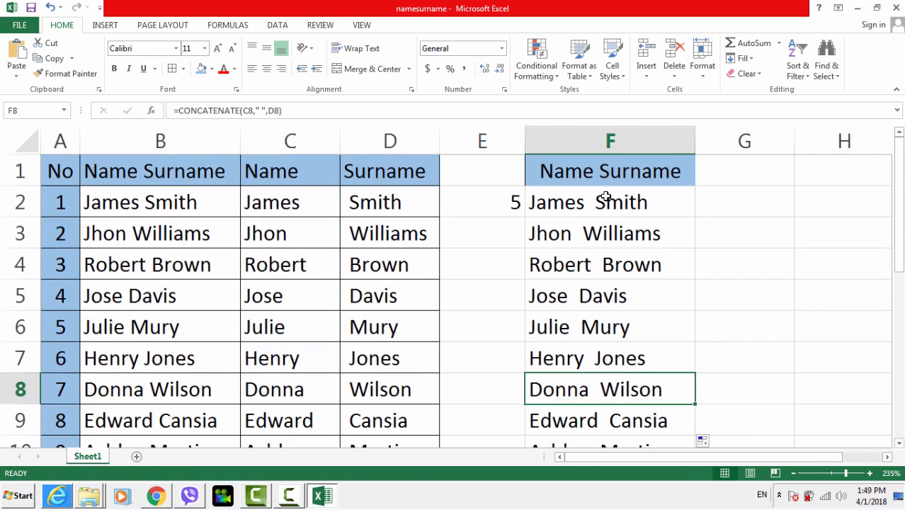
left_click_drag(606, 171, 603, 389)
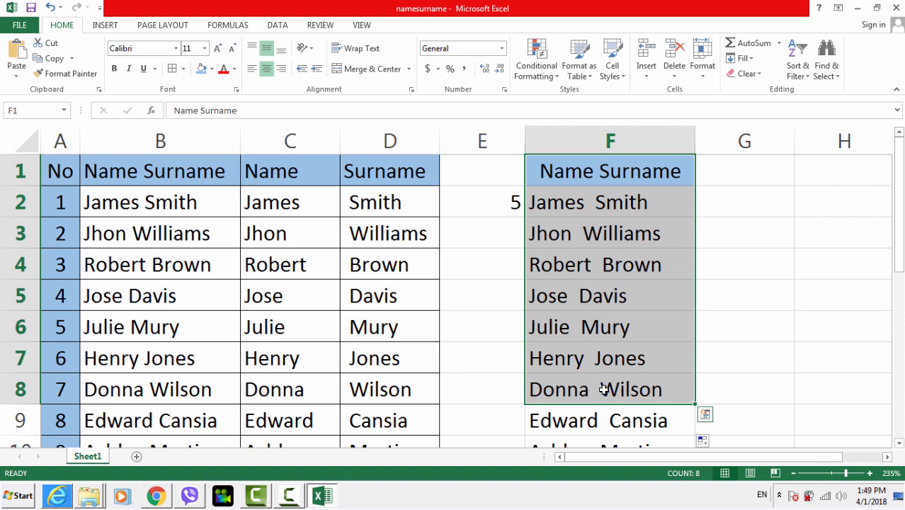